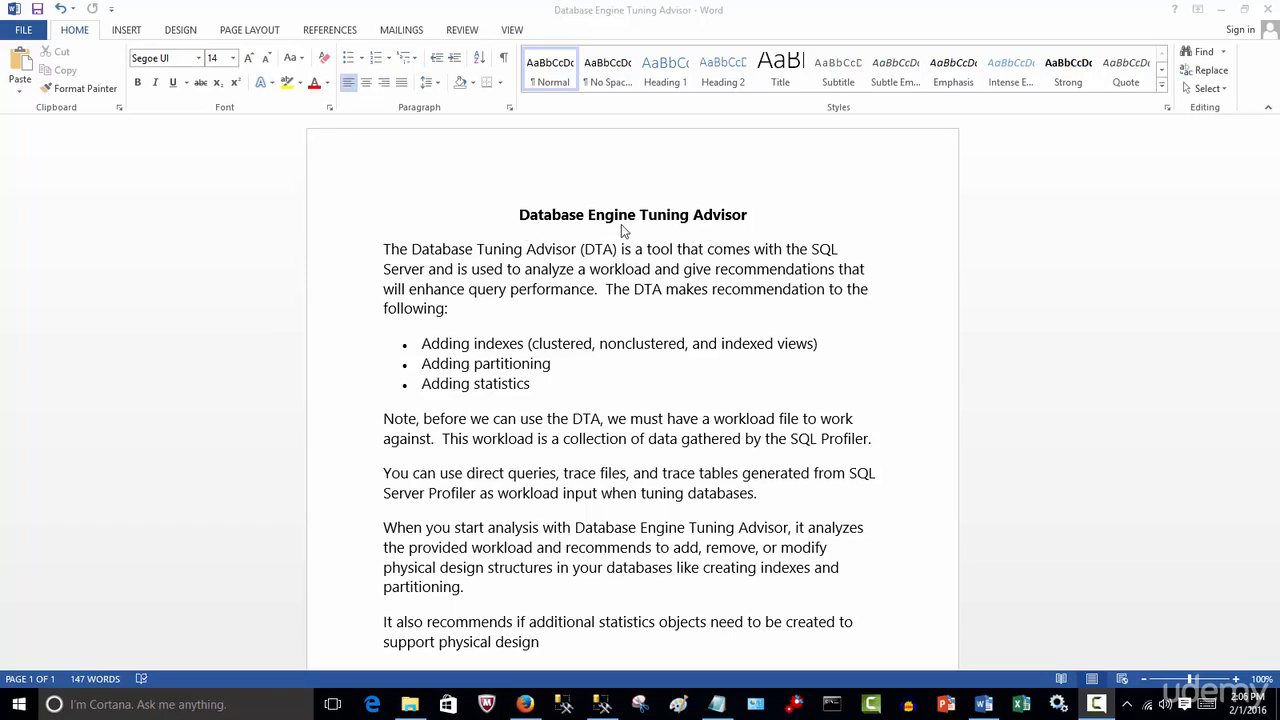
Step: Read the document's introduction to the Database Tuning Advisor, highlighting the workload wording and the bulleted index, partitioning and statistics recommendations
left_click(879, 366)
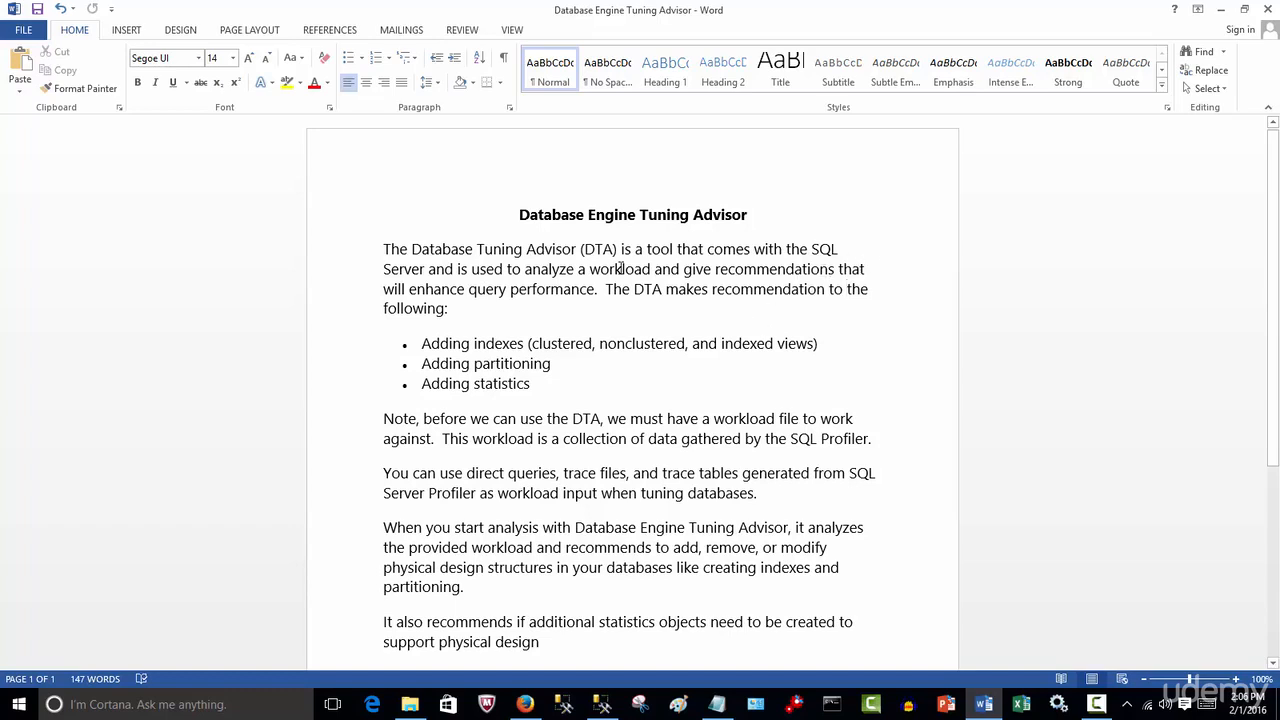
left_click_drag(580, 269, 638, 263)
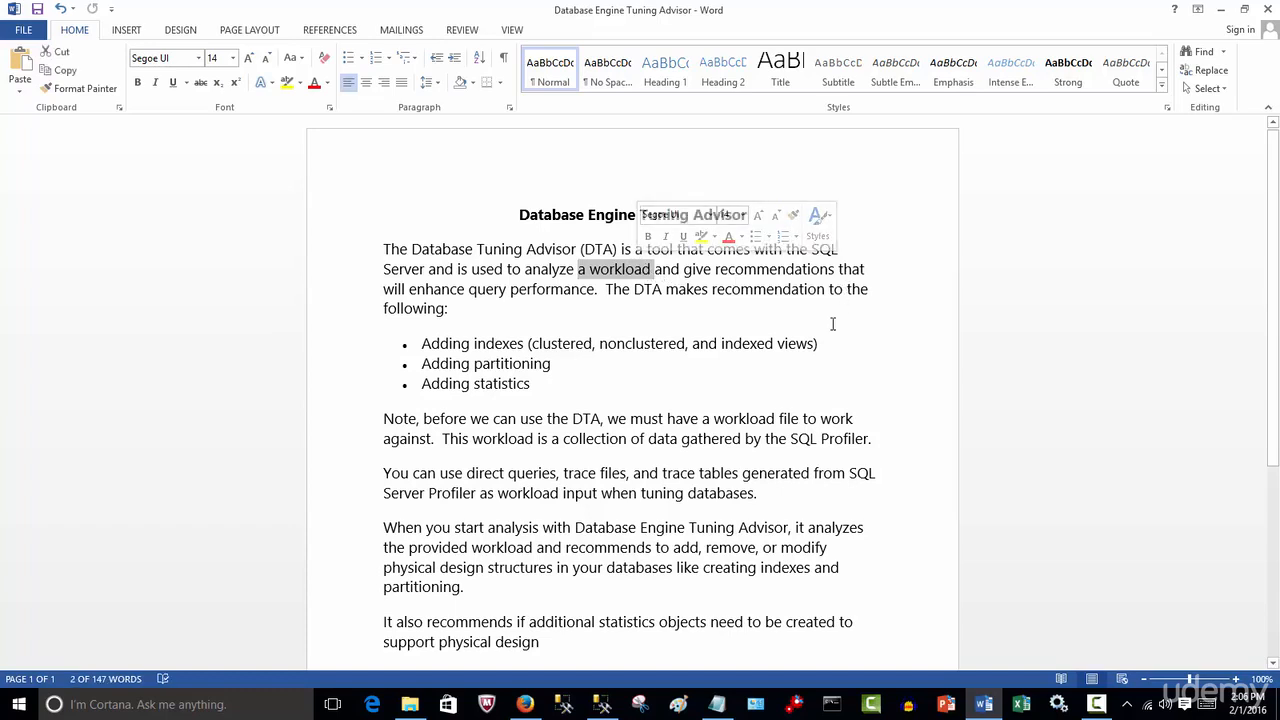
left_click(604, 312)
left_click_drag(596, 291, 413, 298)
left_click(647, 321)
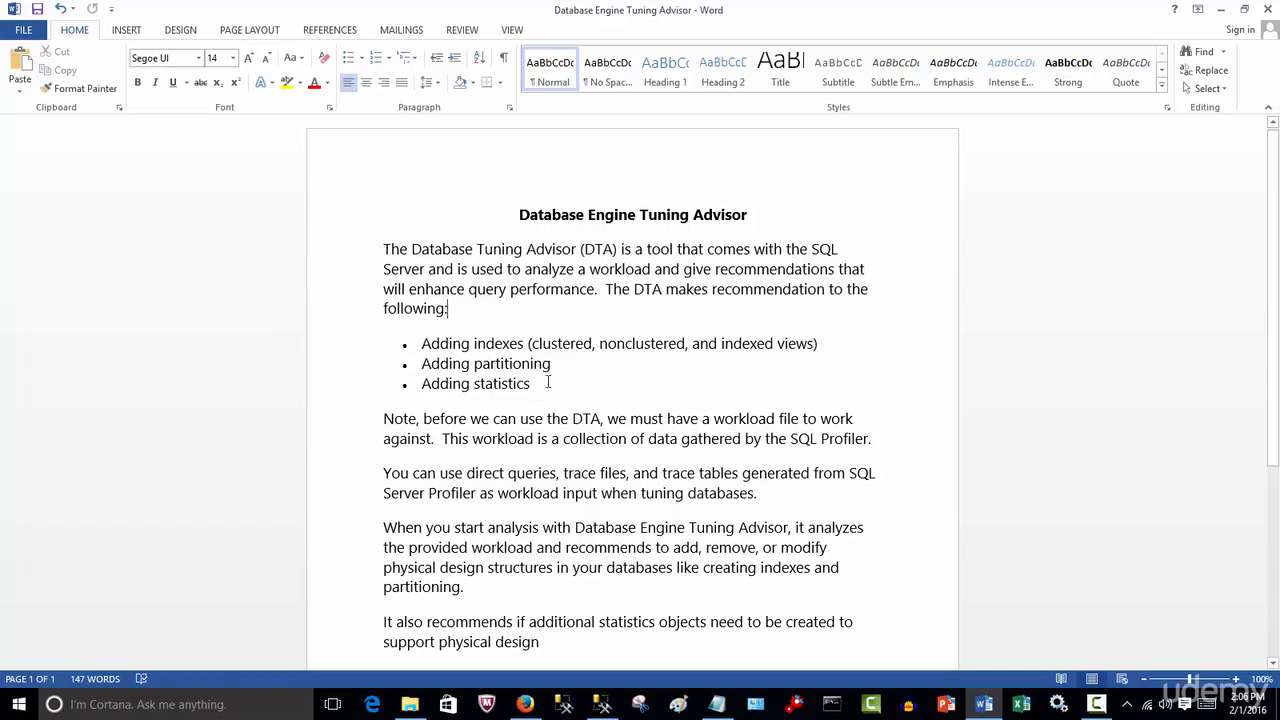
double_click(465, 348)
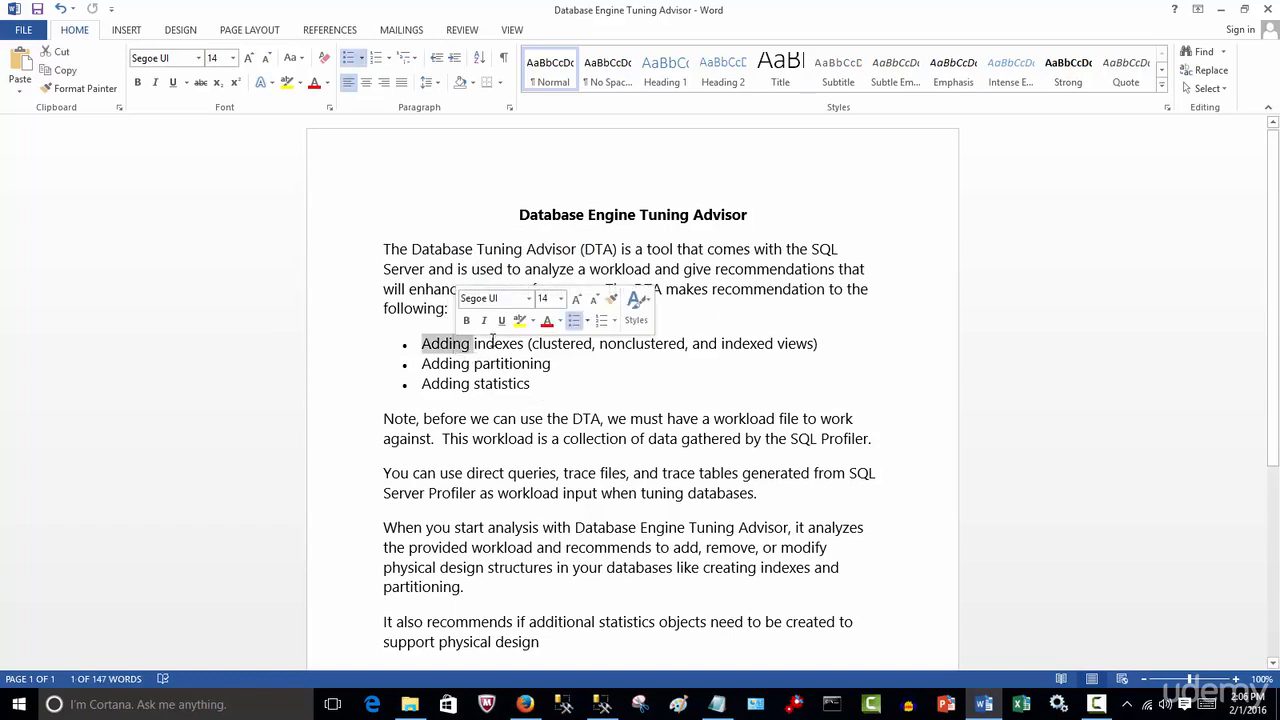
double_click(521, 344)
left_click(559, 343)
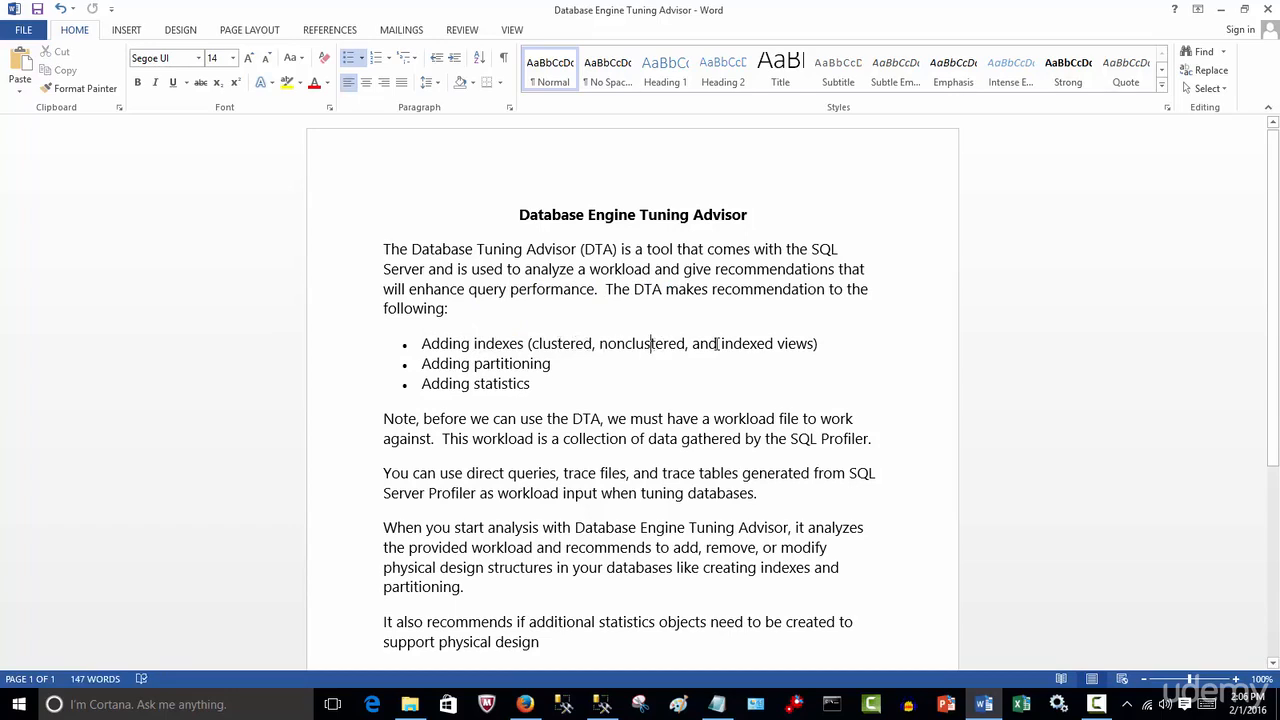
double_click(522, 366)
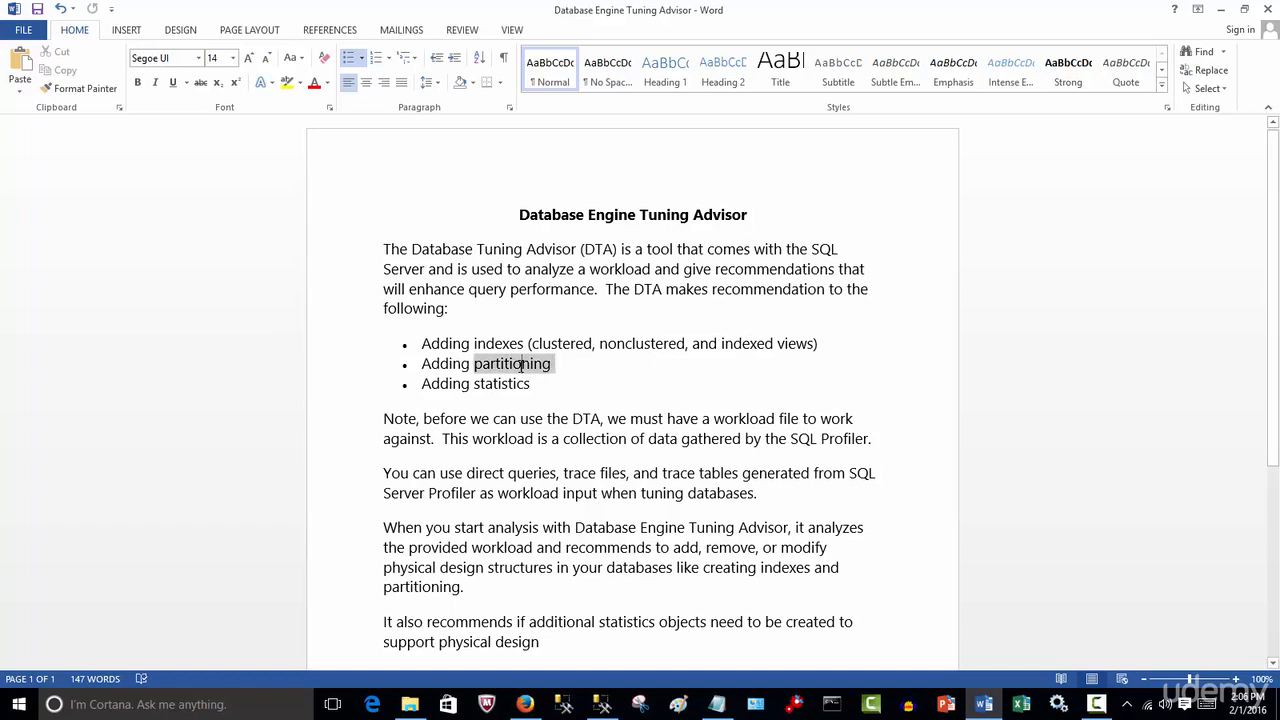
left_click(503, 386)
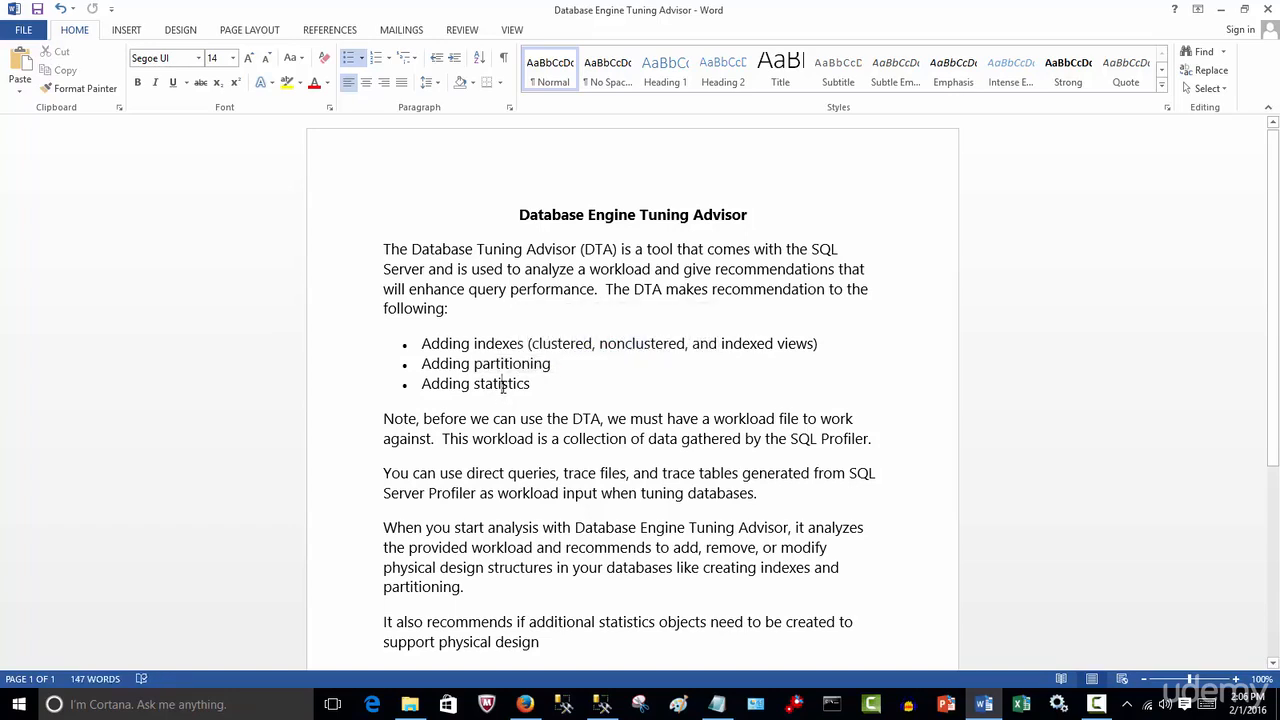
double_click(503, 386)
left_click(557, 390)
left_click_drag(557, 390, 419, 345)
left_click(522, 419)
Step: Read the remaining paragraphs on workload files, SQL Profiler input and physical design recommendations, highlighting key phrases
scroll(522, 419, "down", 1)
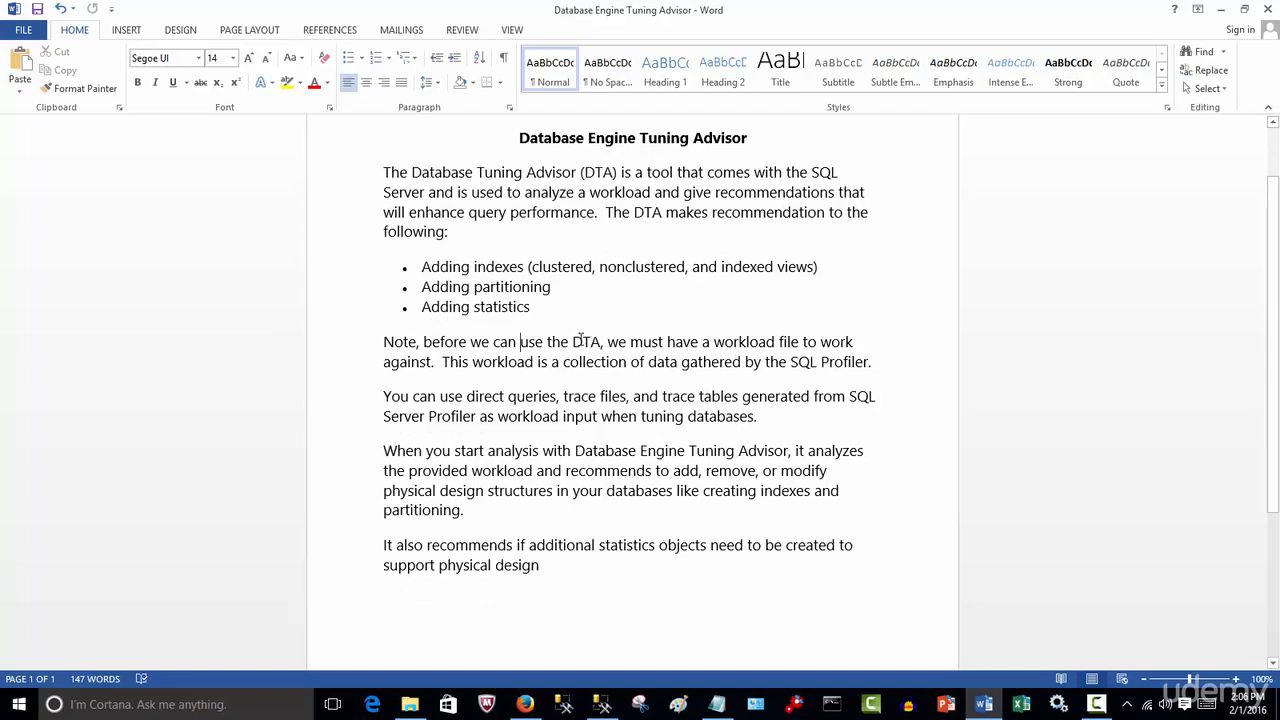
left_click_drag(705, 342, 800, 344)
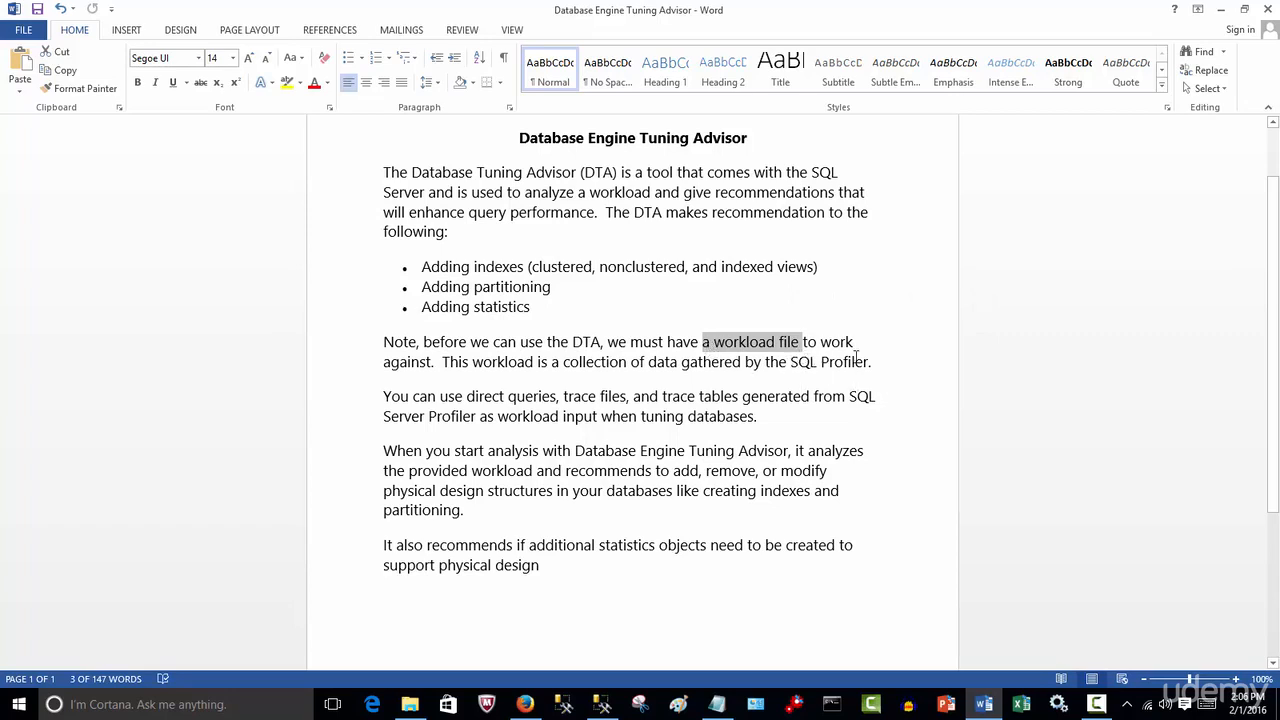
left_click(855, 348)
left_click_drag(801, 342, 714, 342)
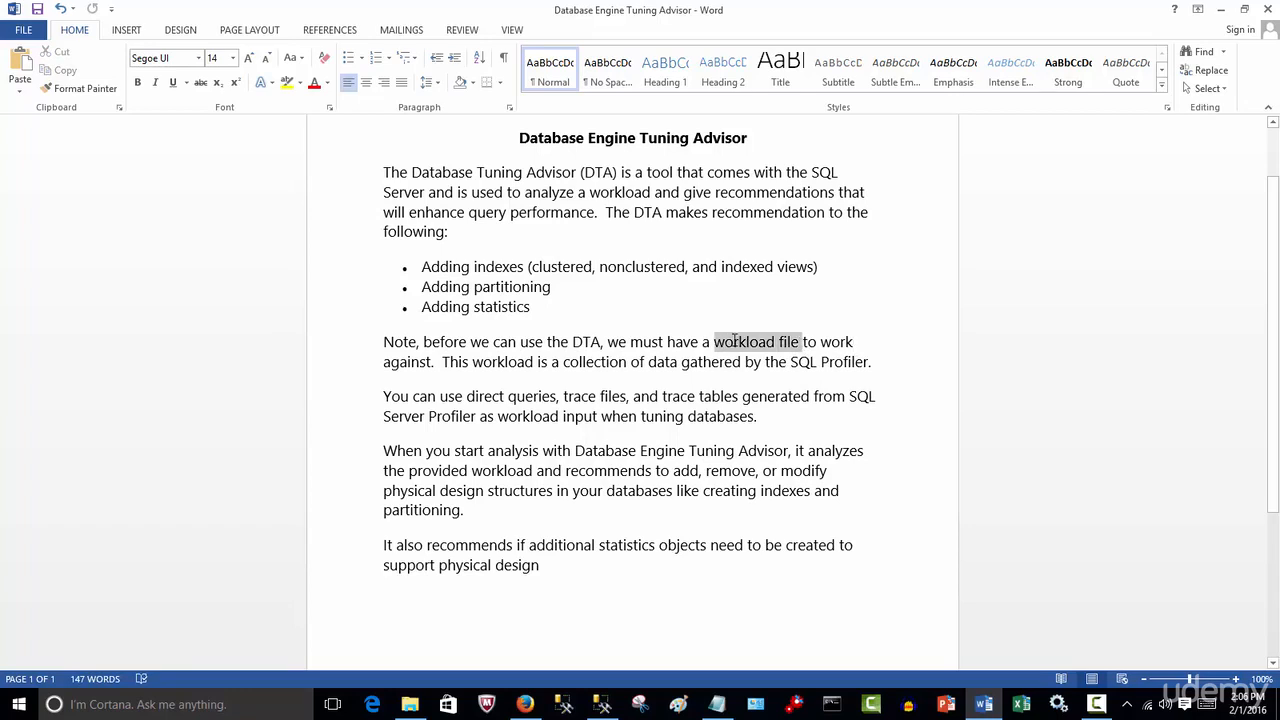
left_click(743, 392)
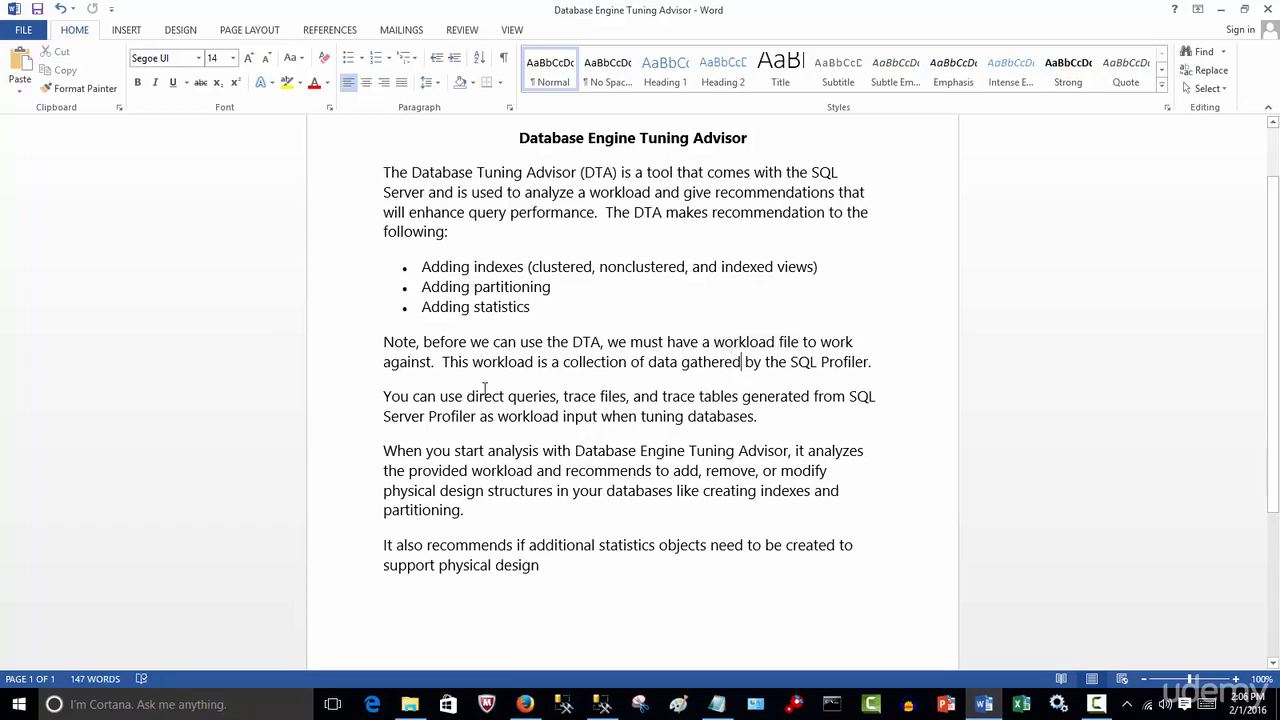
left_click_drag(444, 363, 858, 376)
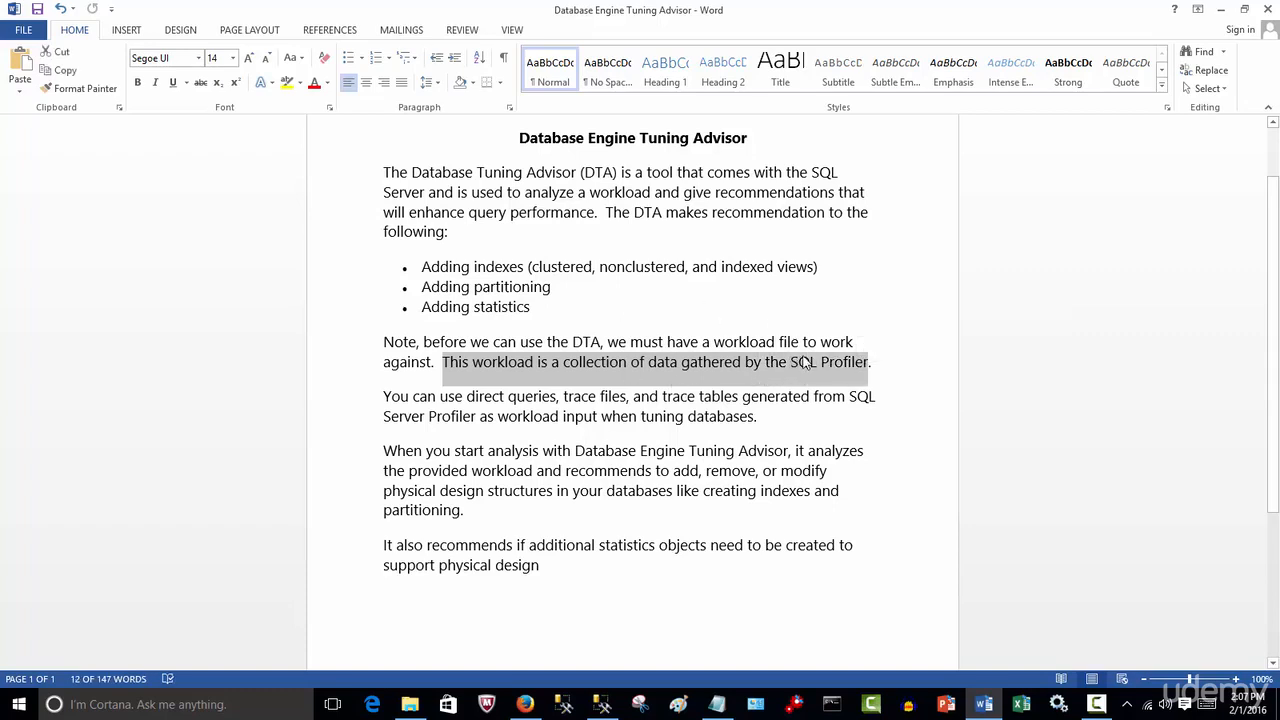
left_click(789, 421)
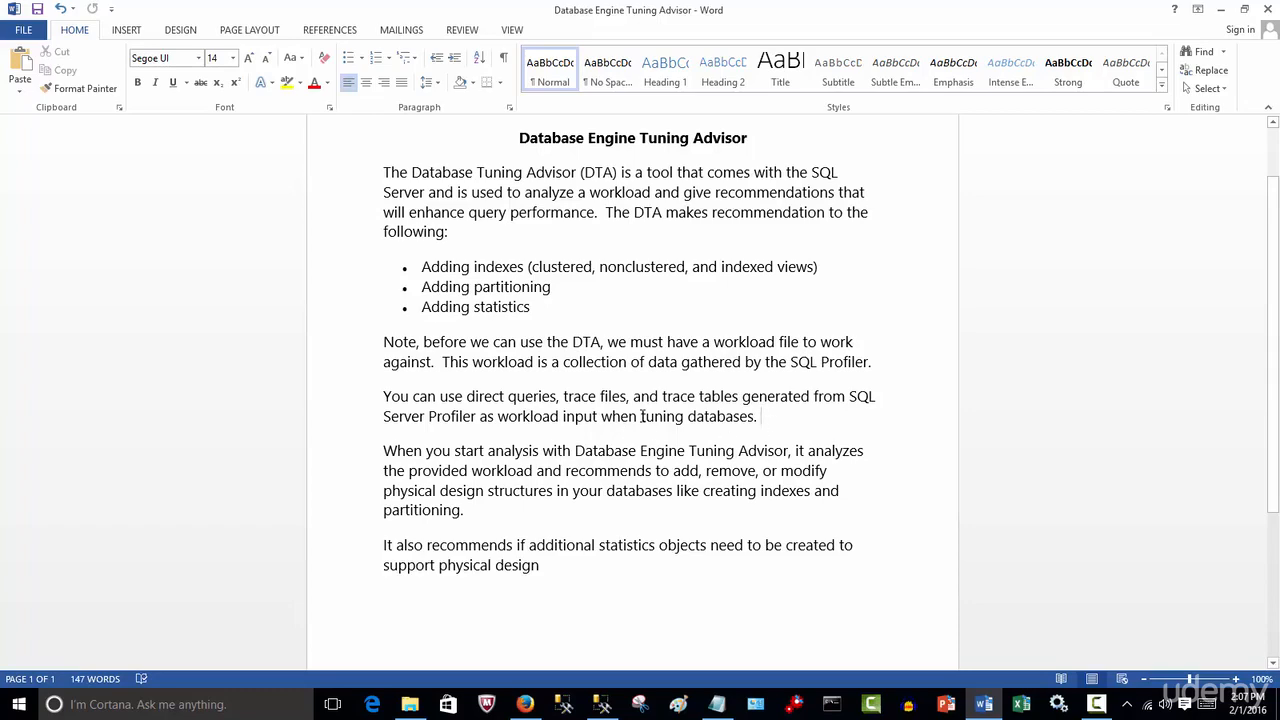
double_click(370, 393)
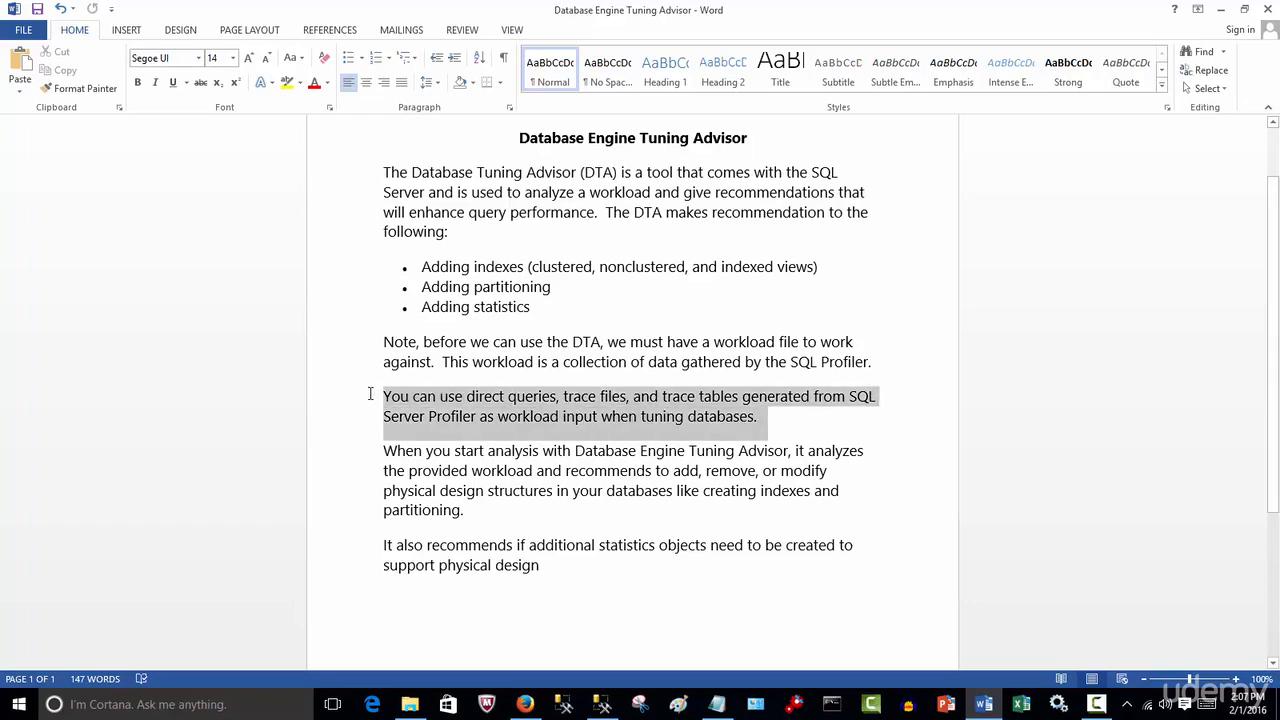
left_click(551, 490)
scroll(551, 485, "down", 2)
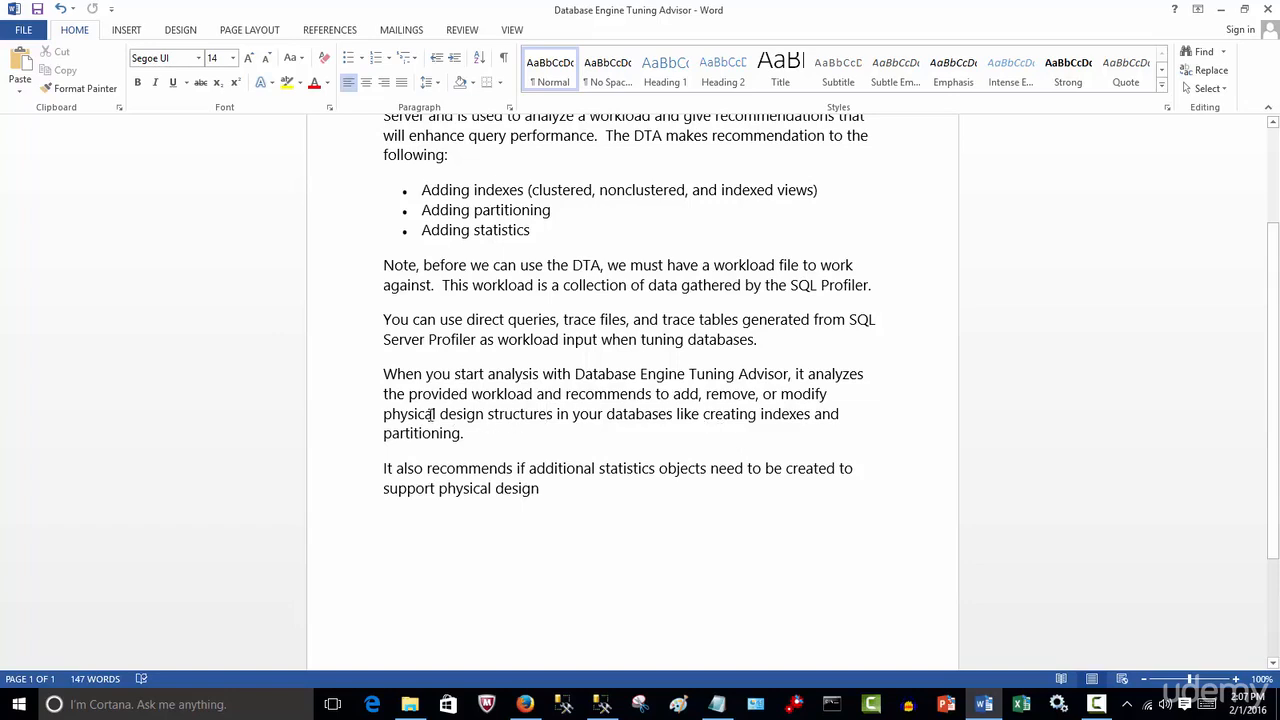
left_click_drag(386, 414, 815, 418)
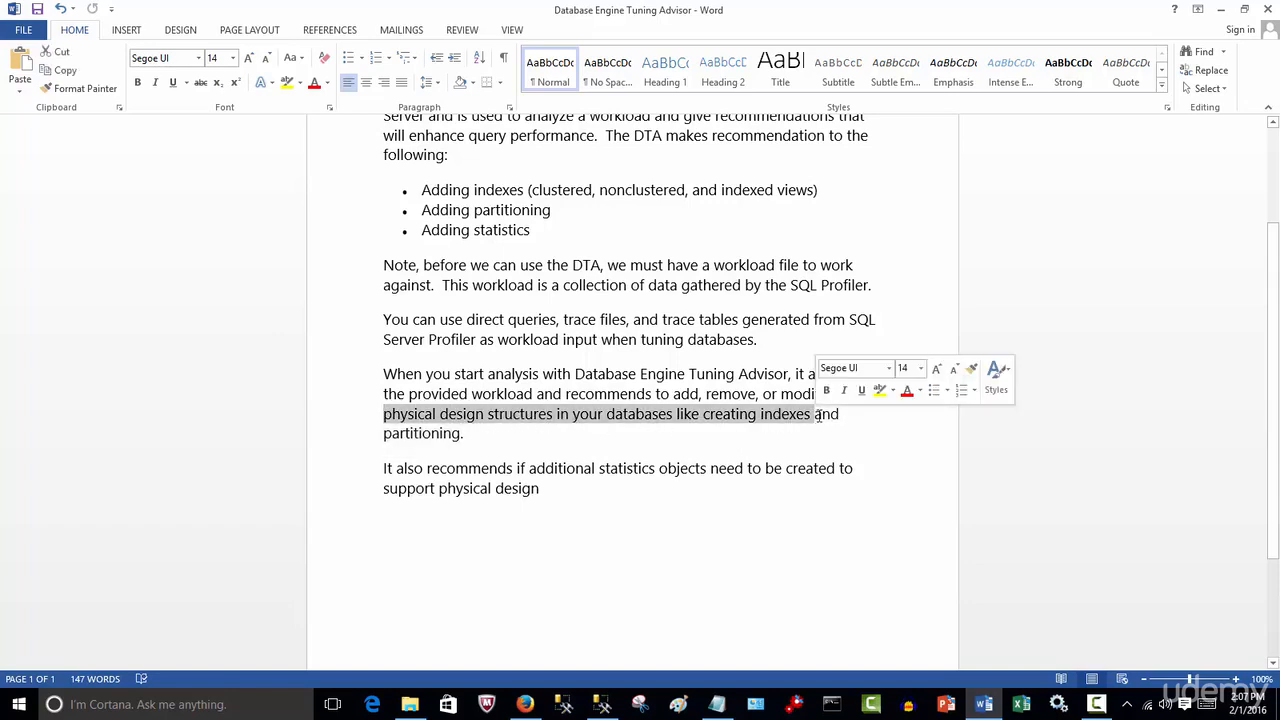
left_click(476, 430)
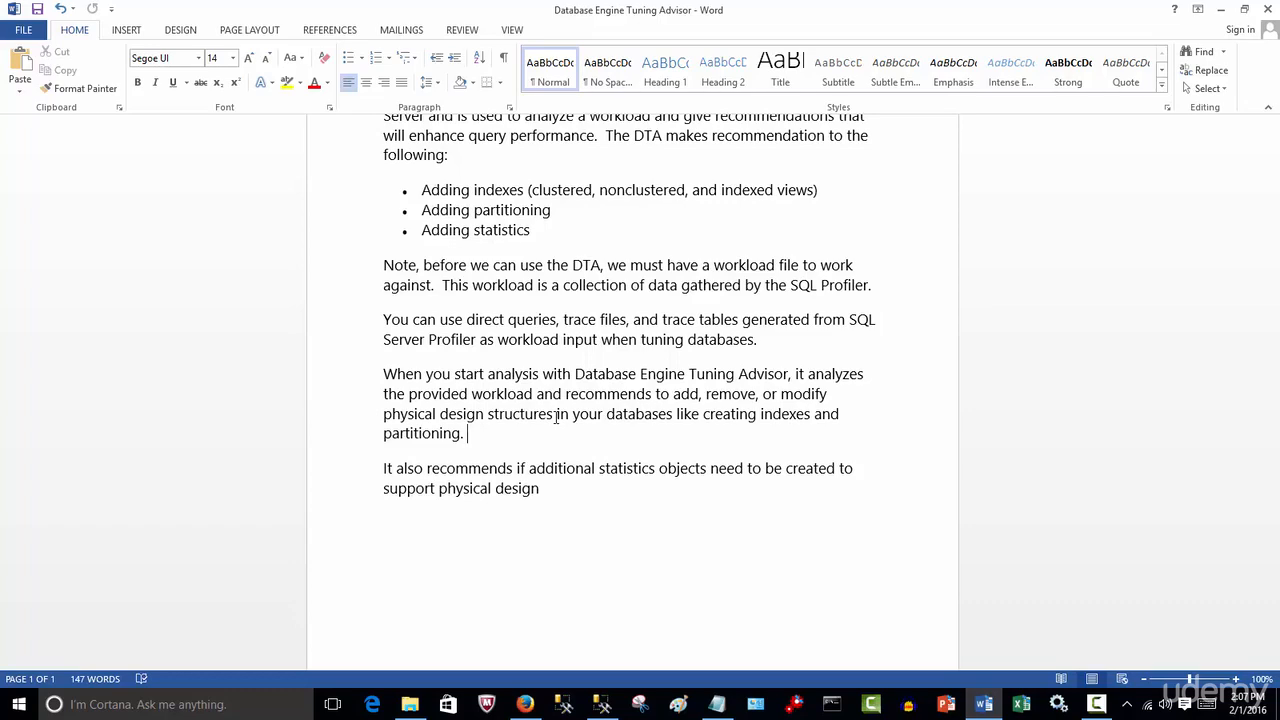
left_click(677, 530)
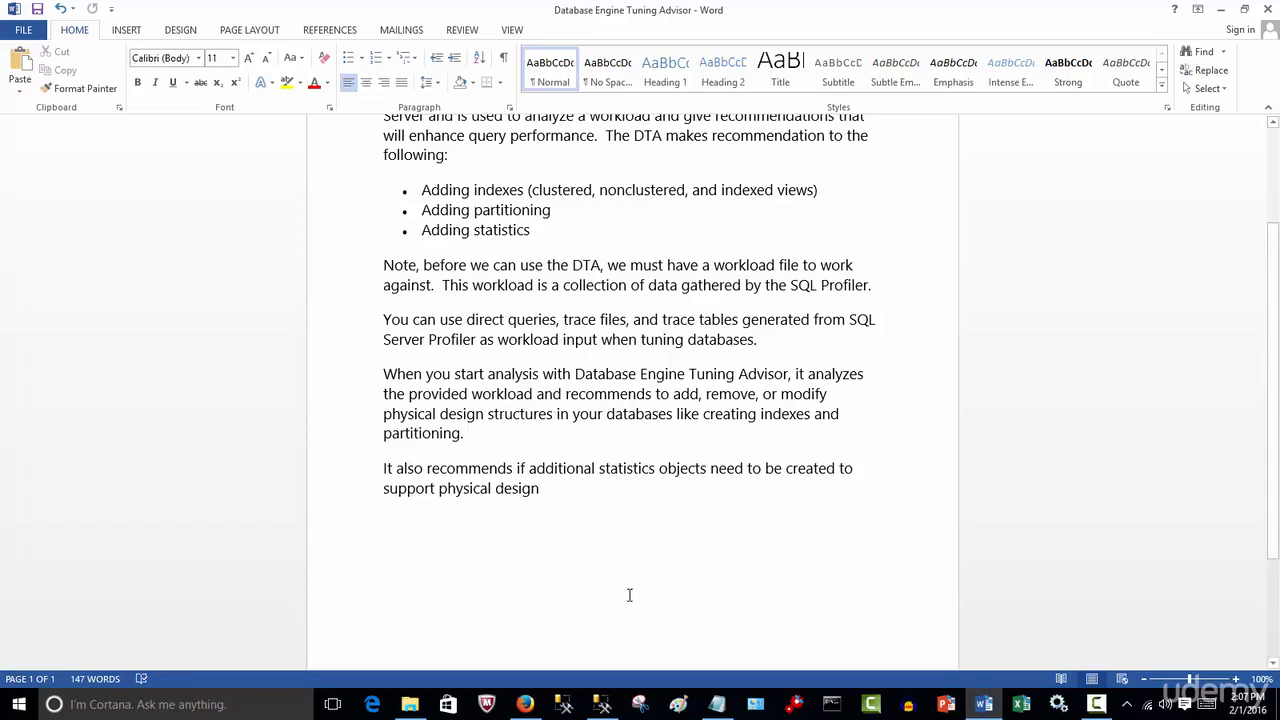
scroll(629, 595, "up", 3)
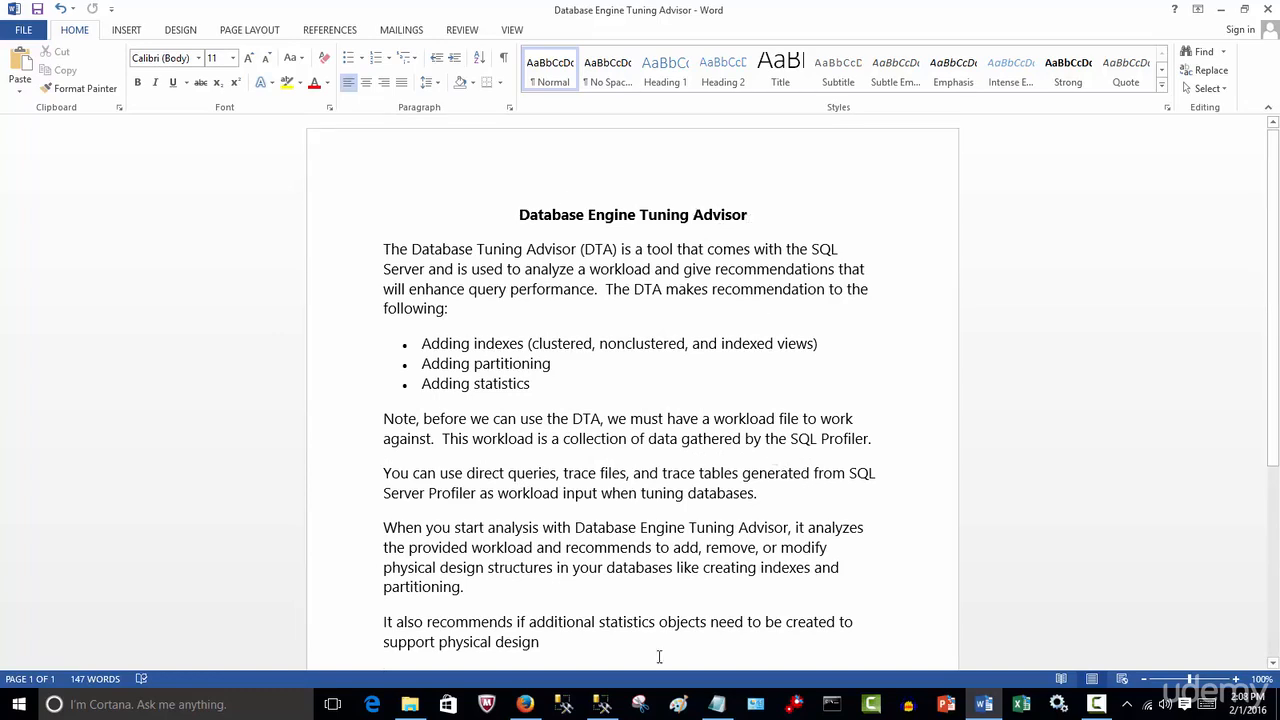
Step: Switch to SQL Server Management Studio, launch Database Engine Tuning Advisor connected to the SQL2014 server, and close it
left_click(604, 704)
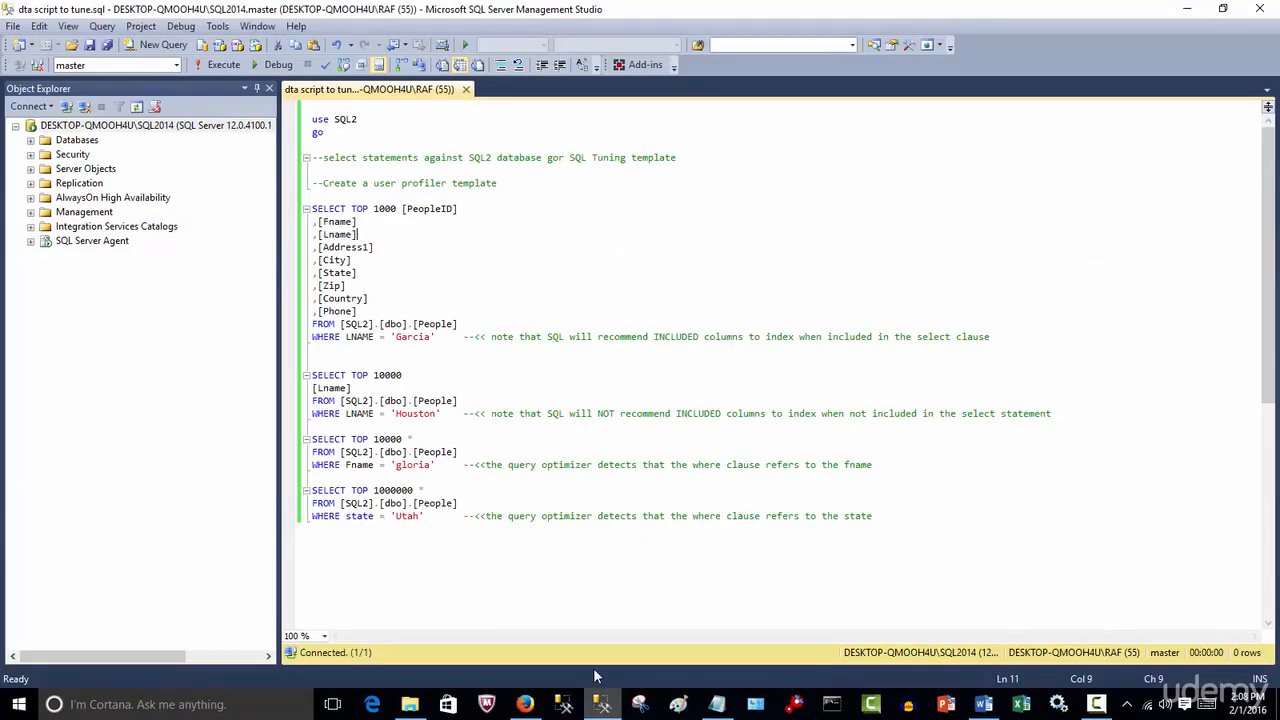
left_click(216, 27)
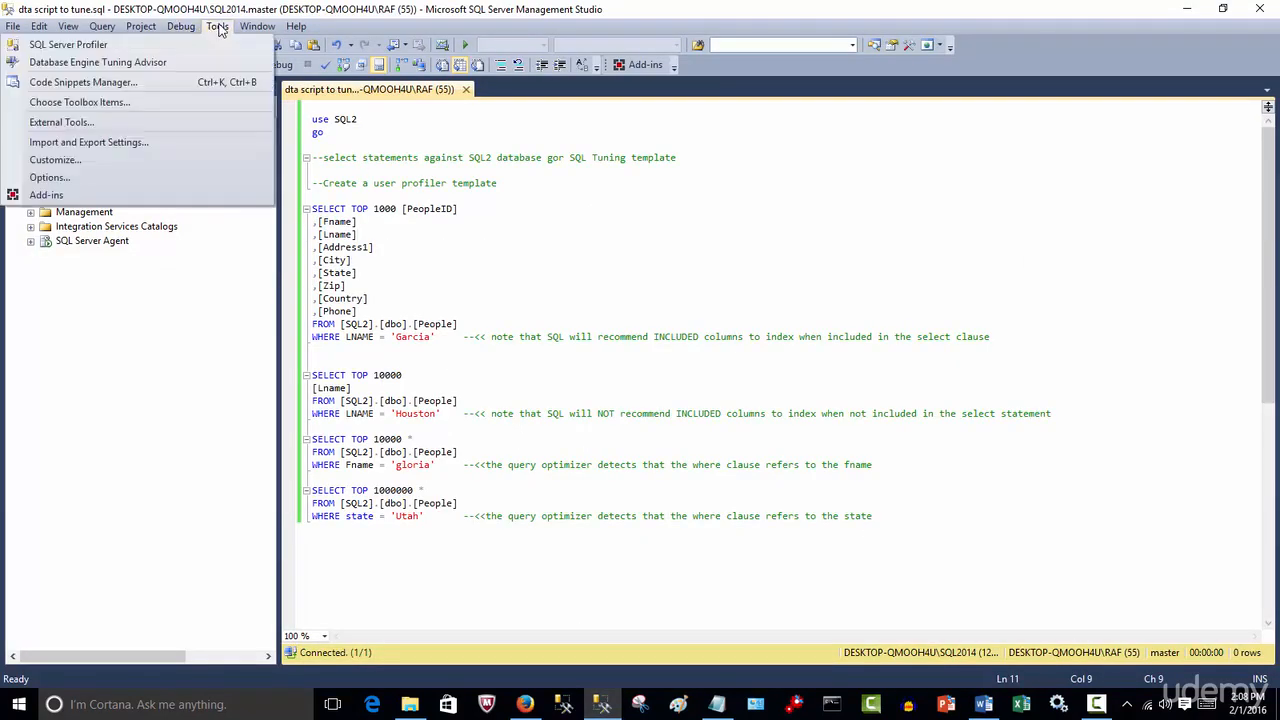
left_click(166, 62)
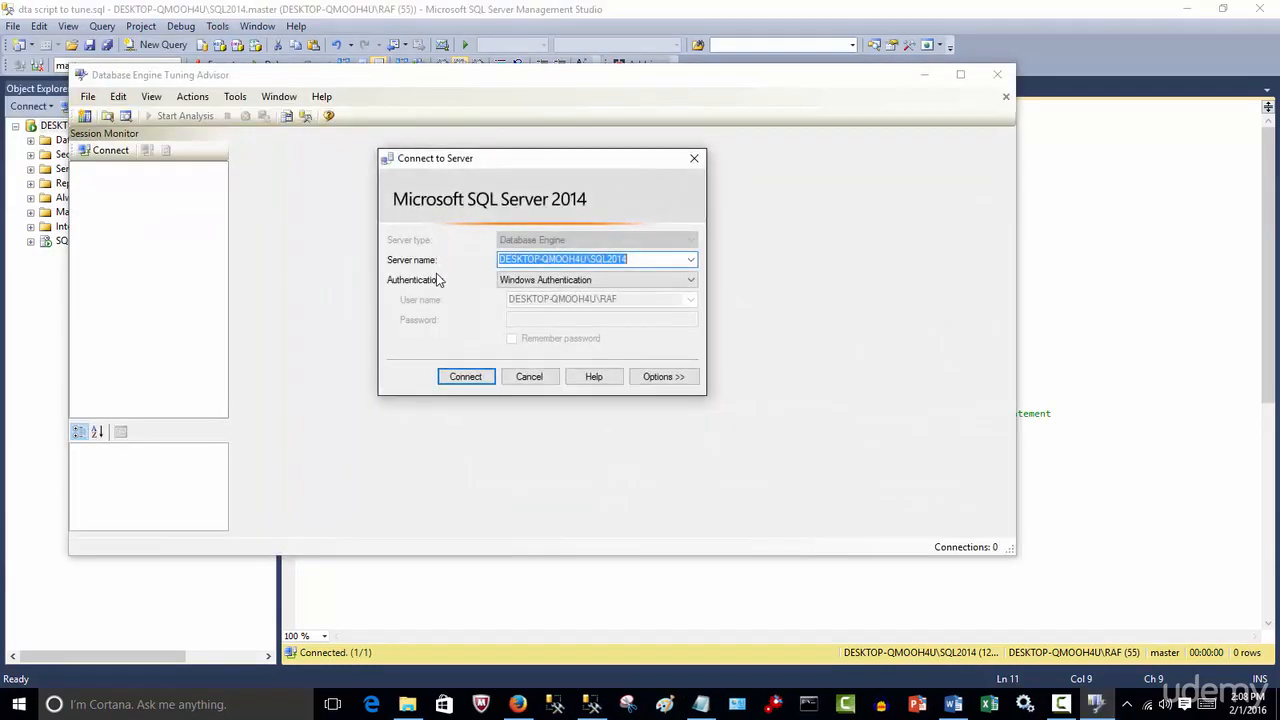
left_click(451, 381)
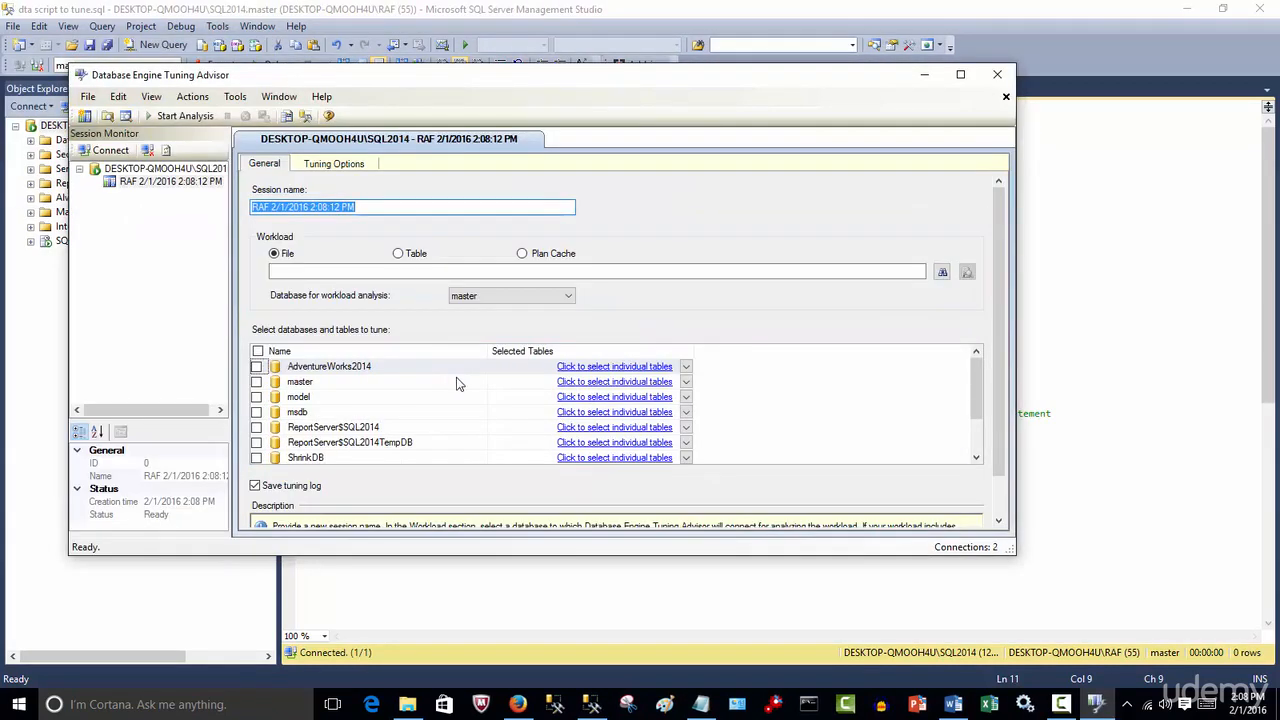
left_click(997, 74)
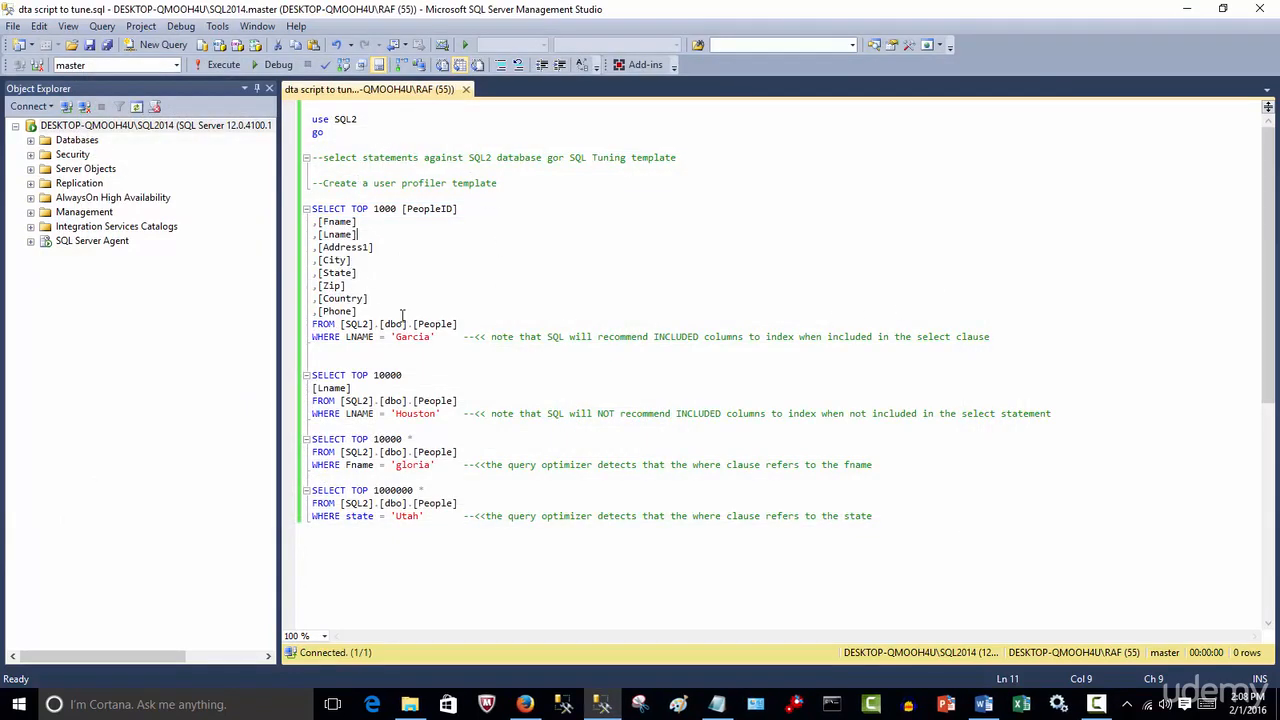
Step: Analyze the first SELECT query, the one filtering LNAME on 'Garcia', in Database Engine Tuning Advisor, and close the advisor window
left_click_drag(436, 340, 302, 213)
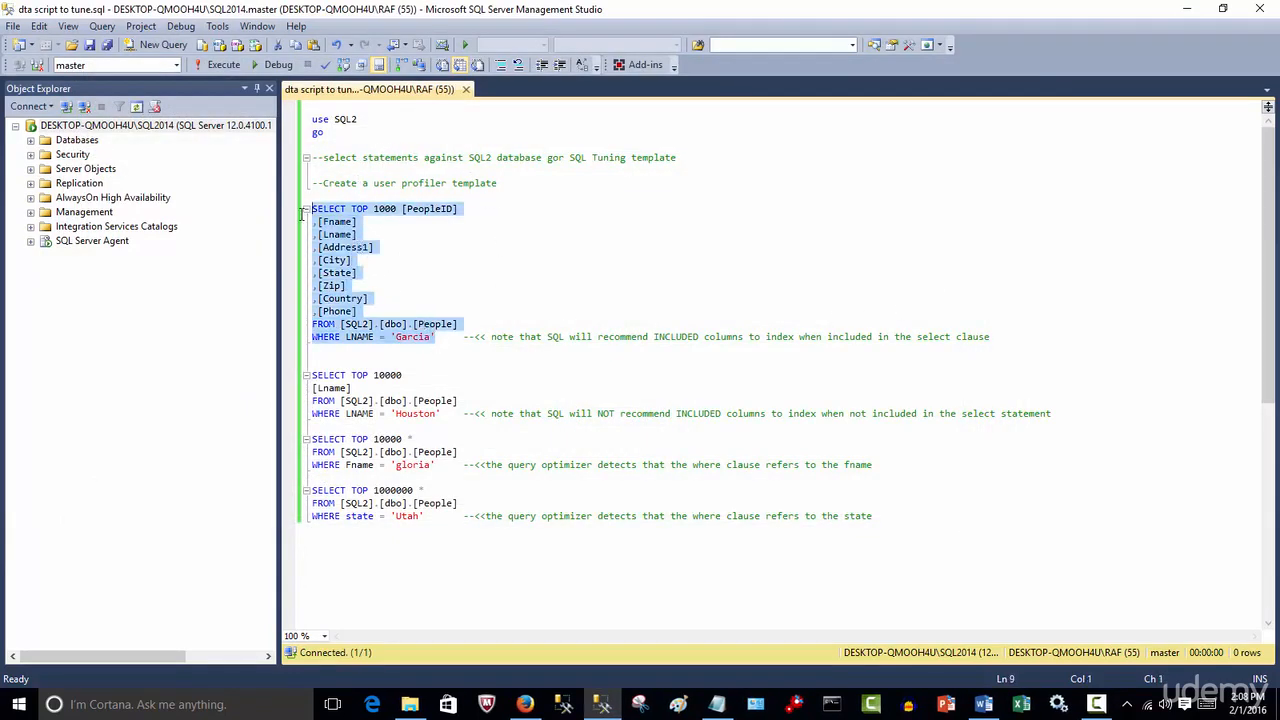
right_click(340, 252)
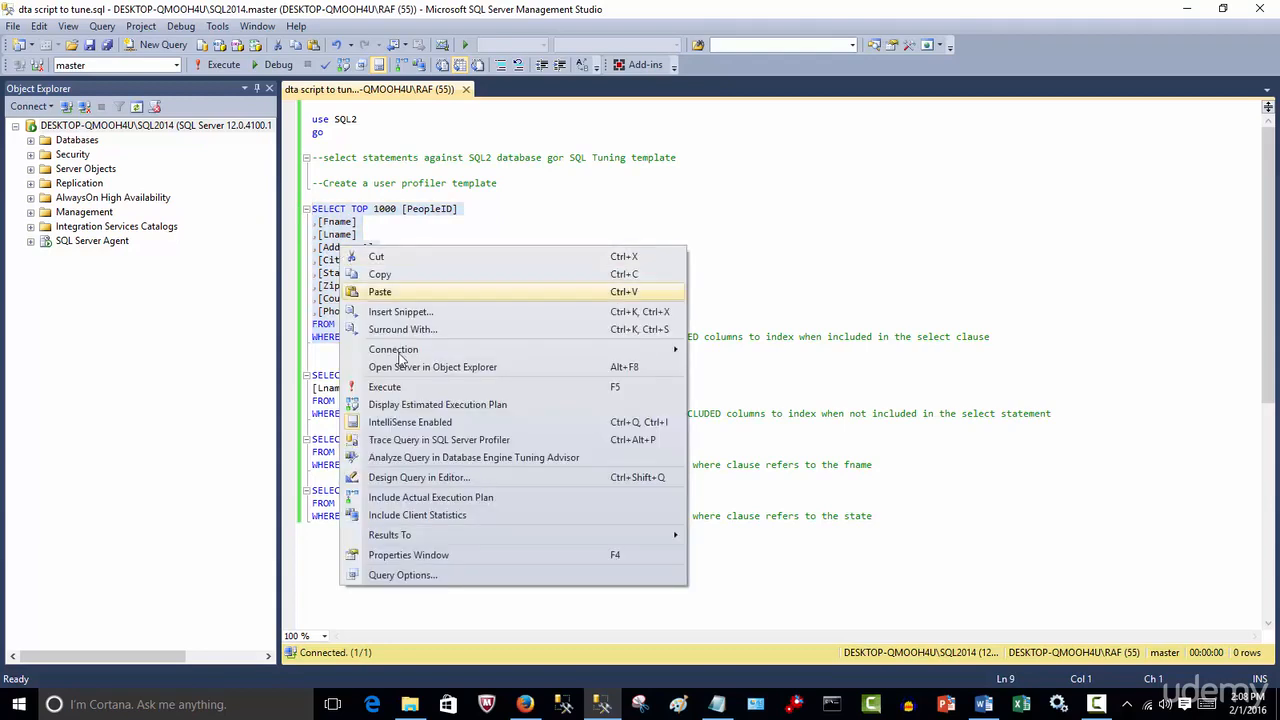
left_click(552, 462)
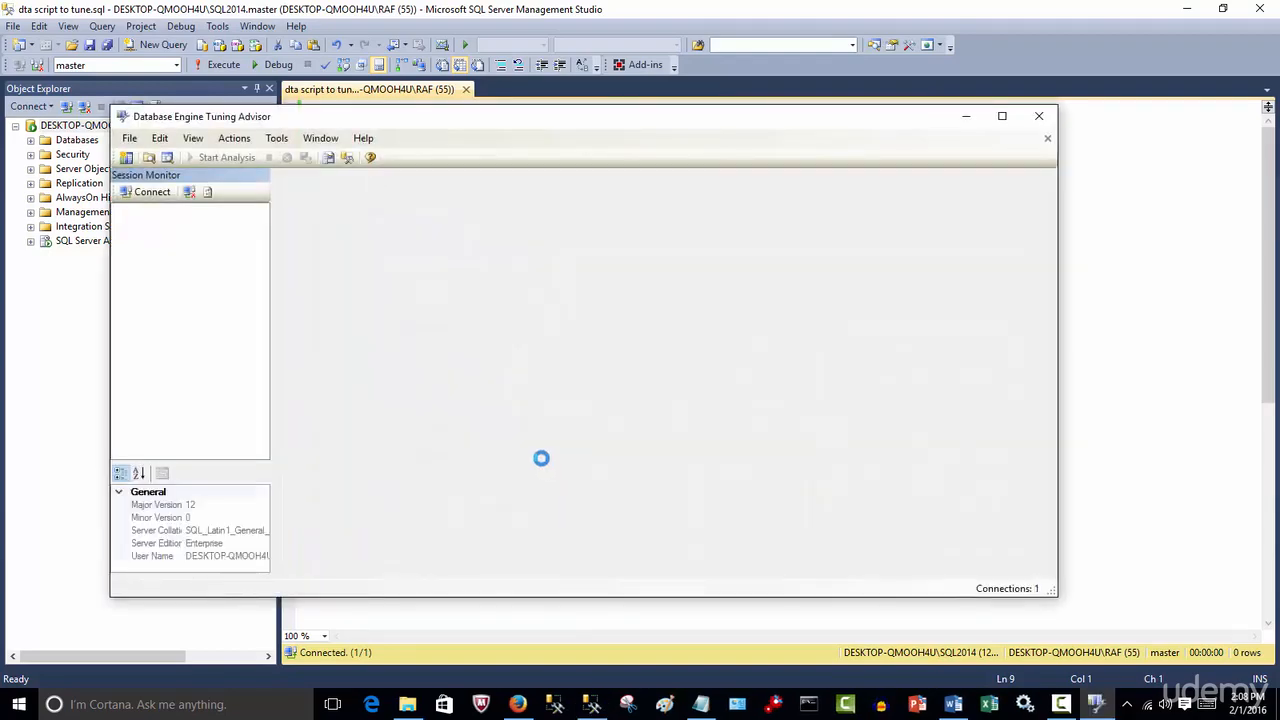
left_click(1041, 120)
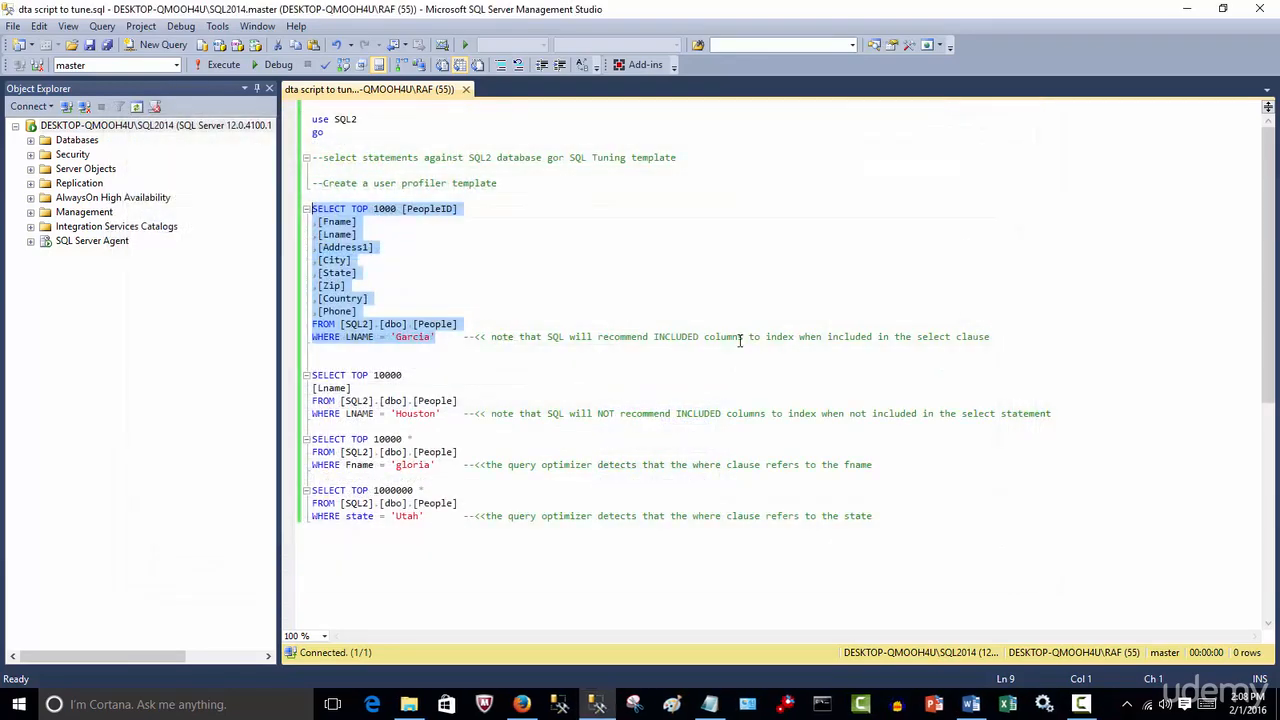
Step: Launch SQL Server Profiler, connect to the SQL2014 server with Windows Authentication, and run a new trace with the default properties
left_click(216, 27)
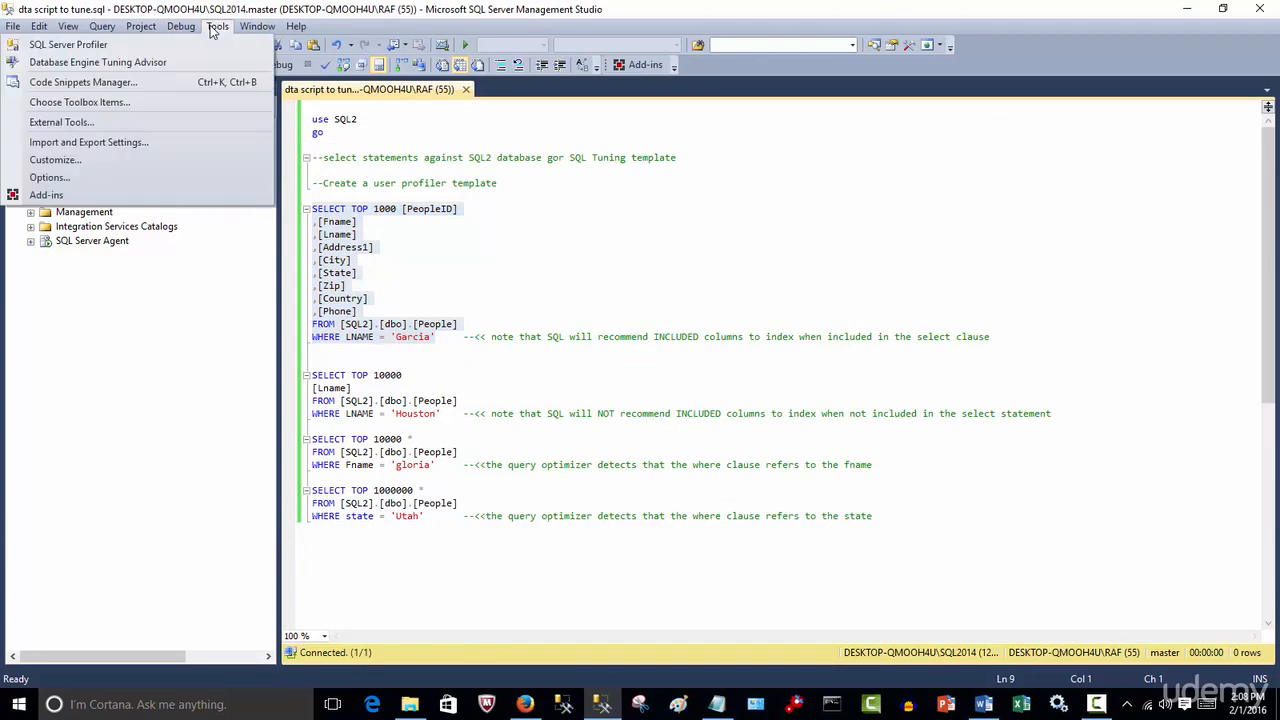
left_click(200, 47)
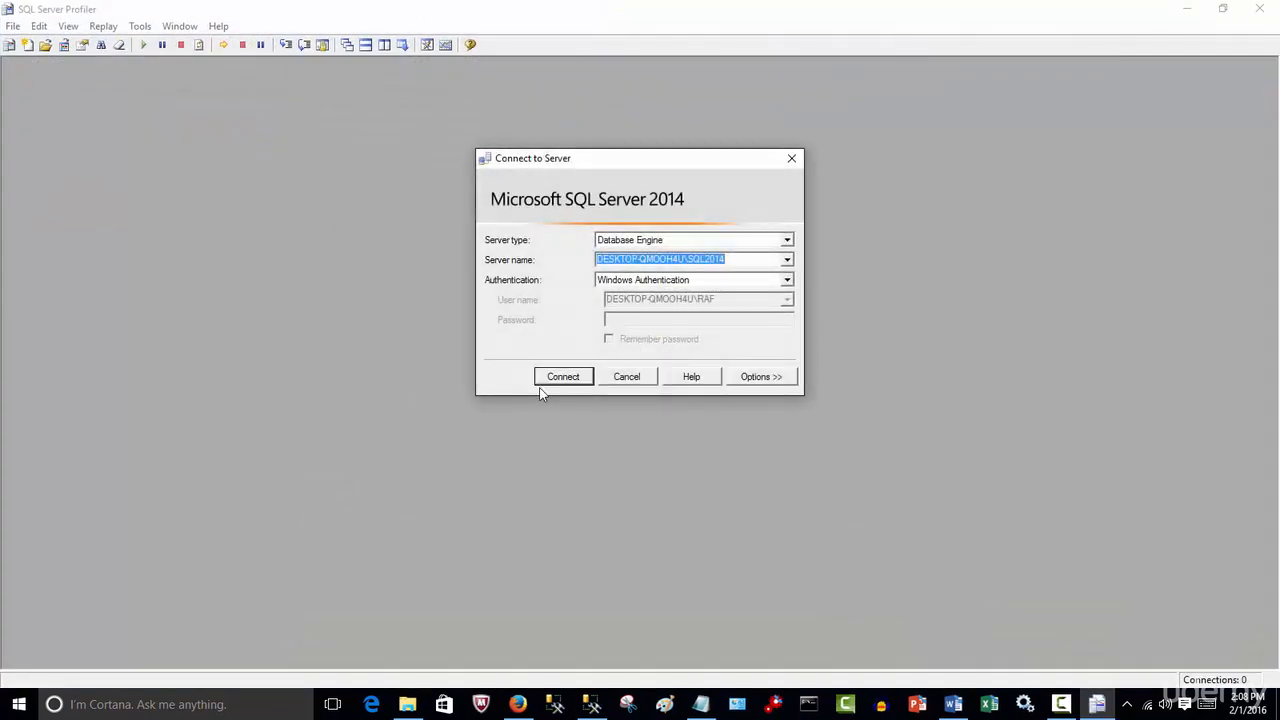
left_click(555, 377)
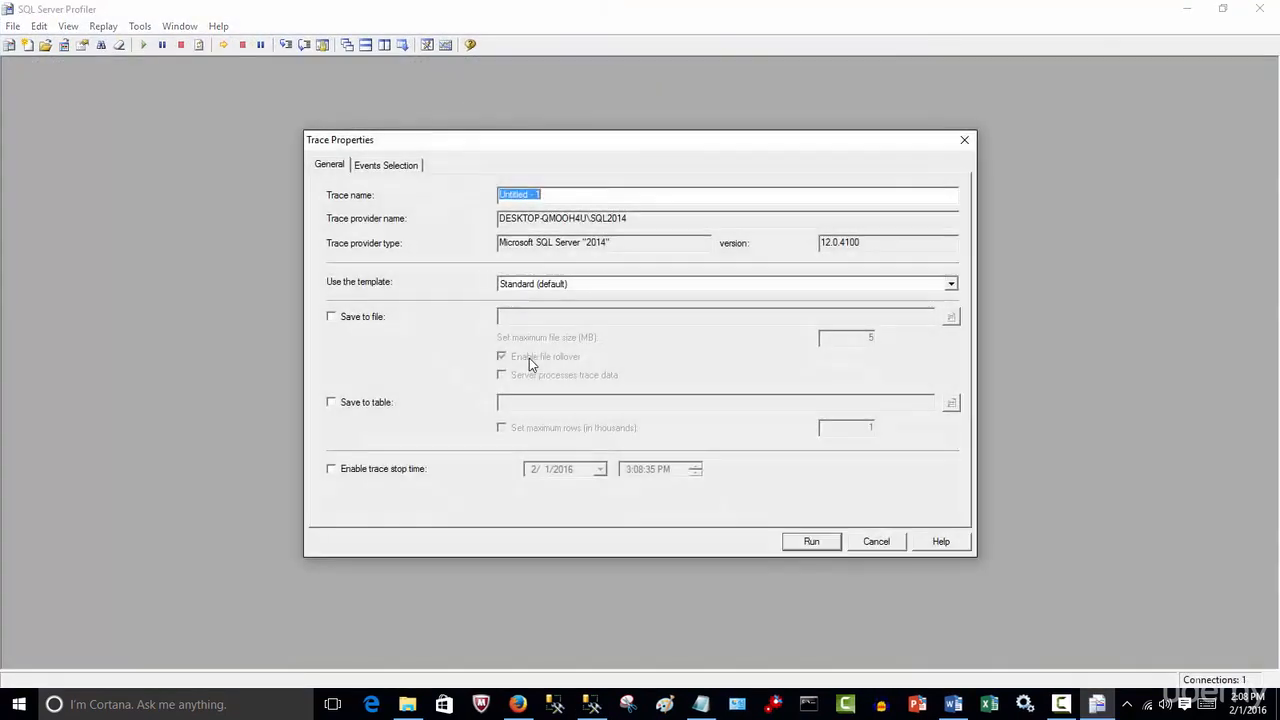
left_click(812, 546)
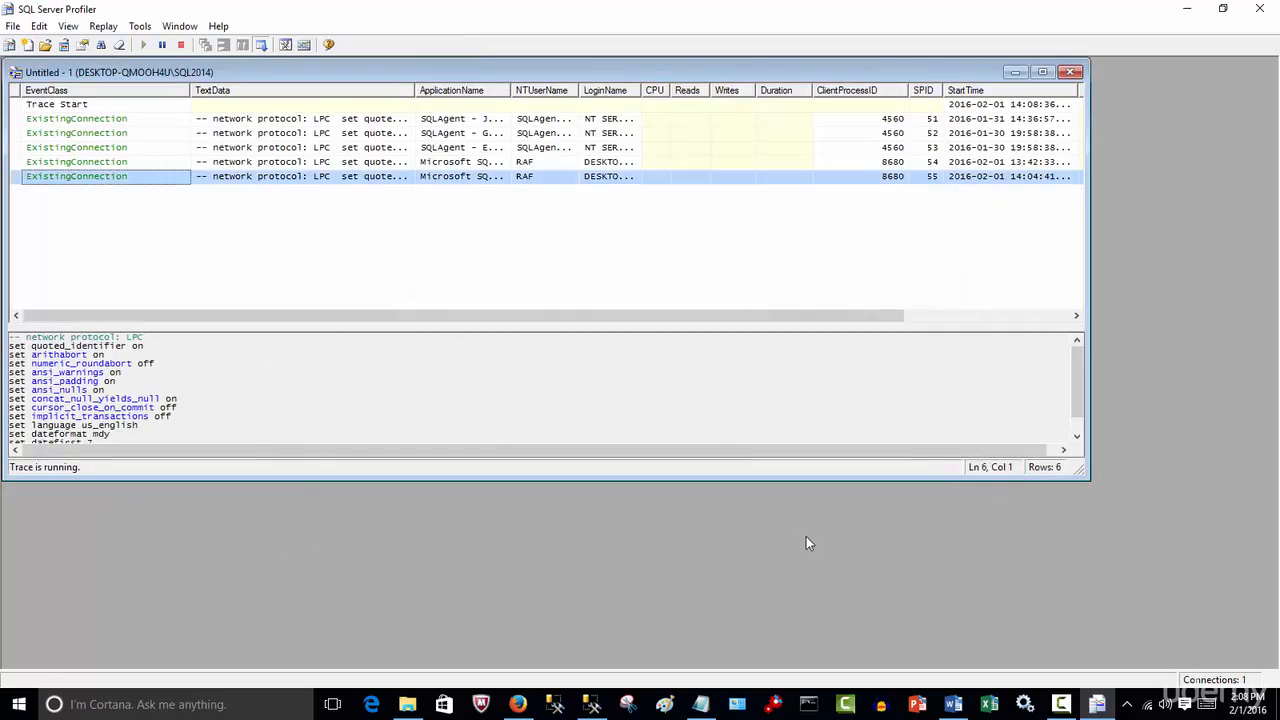
Step: Launch Database Engine Tuning Advisor from SQL Server Profiler and connect it to the server
left_click(140, 27)
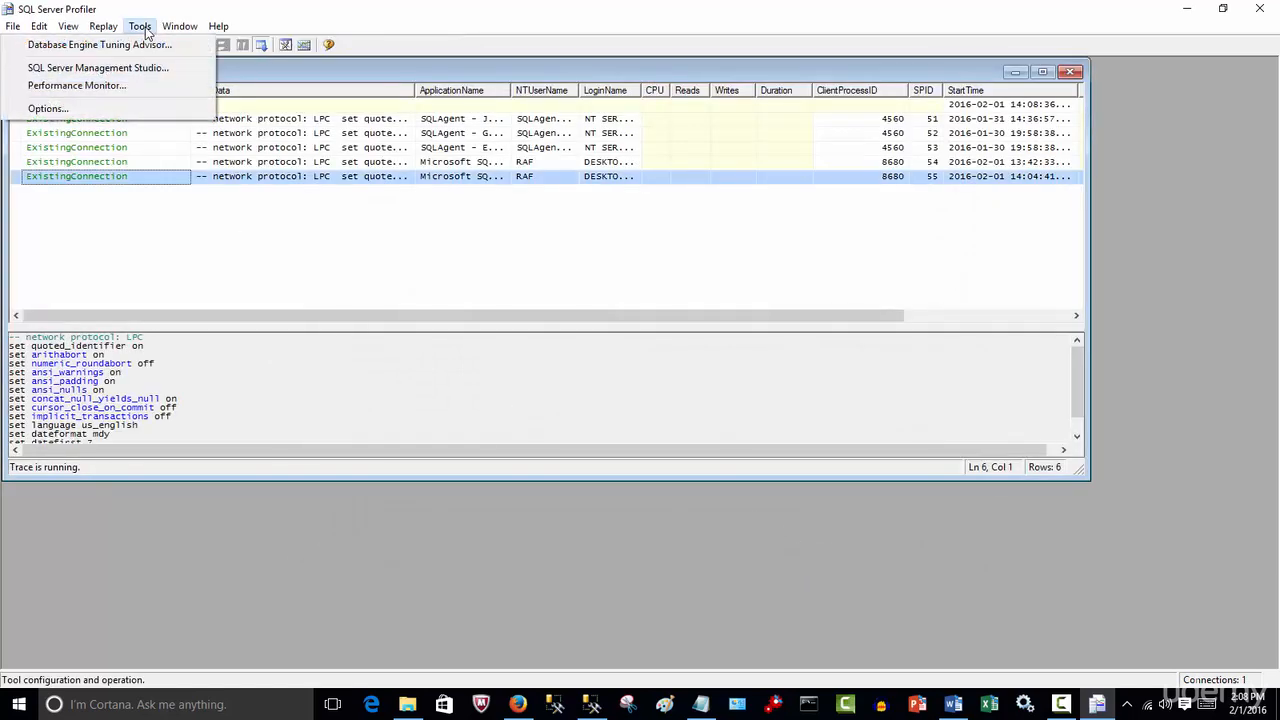
left_click(140, 45)
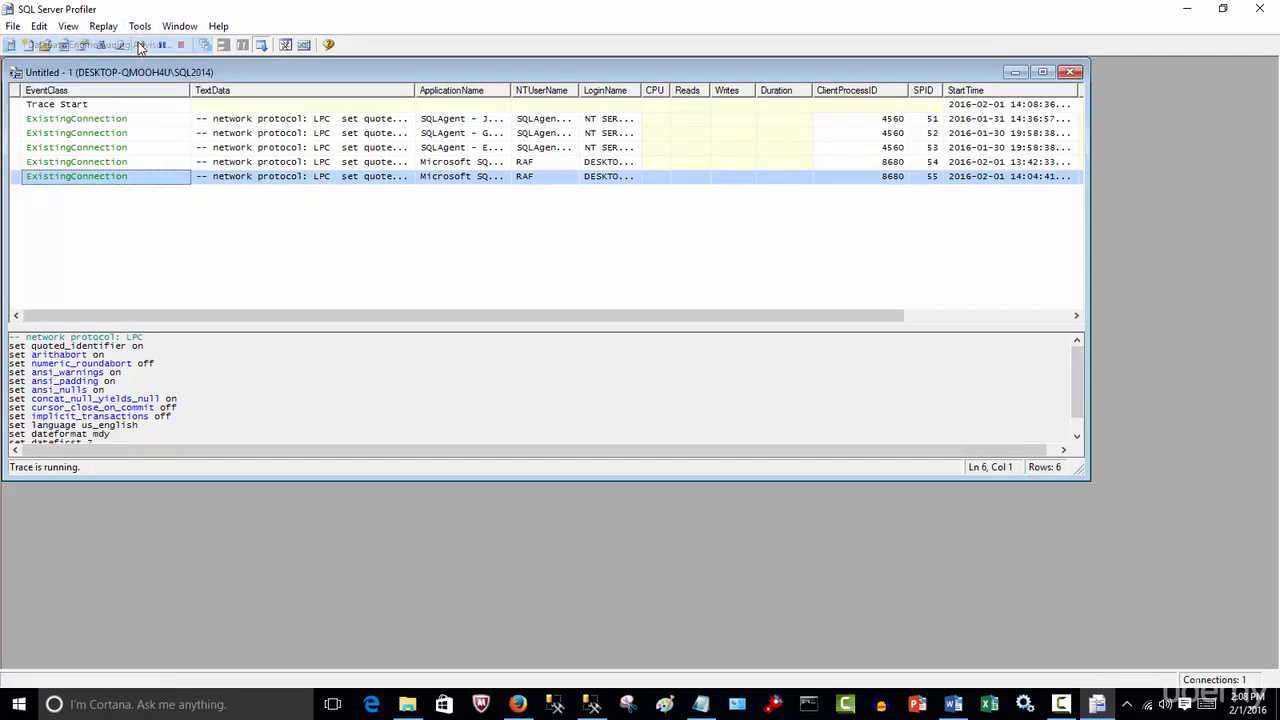
left_click(549, 377)
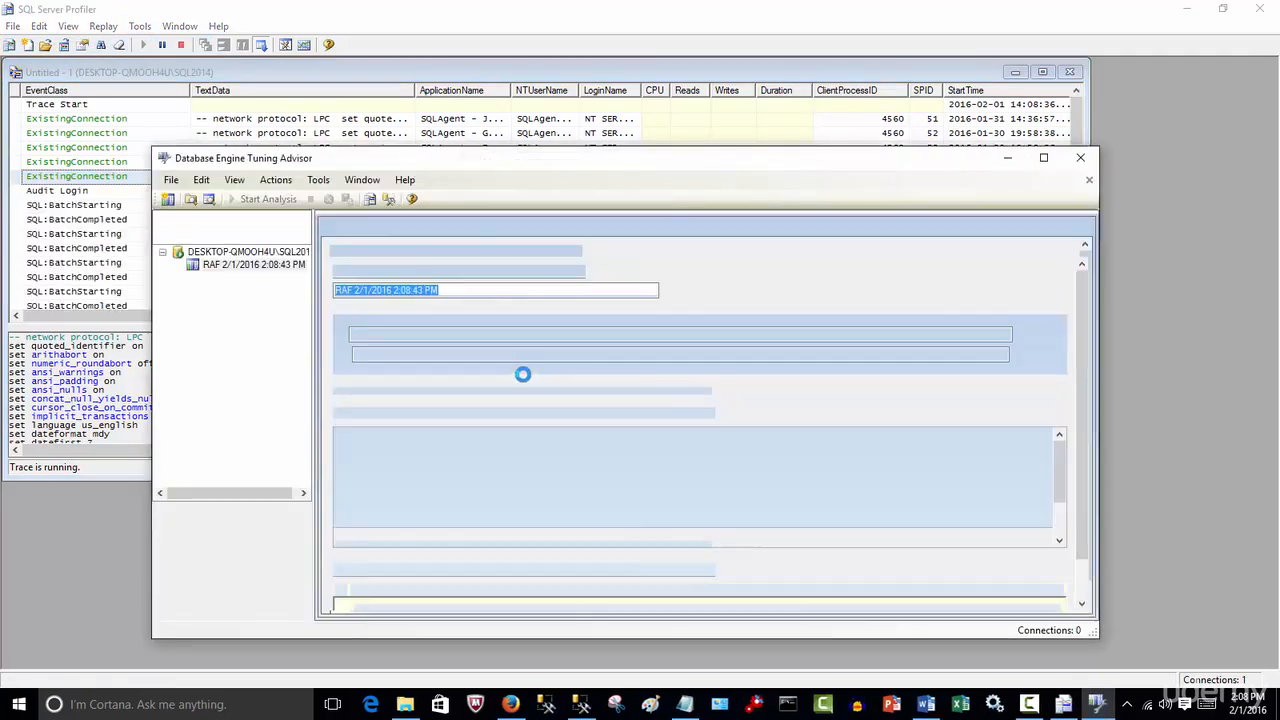
Step: Close Database Engine Tuning Advisor, stop and close the running trace, and exit SQL Server Profiler
left_click(1080, 159)
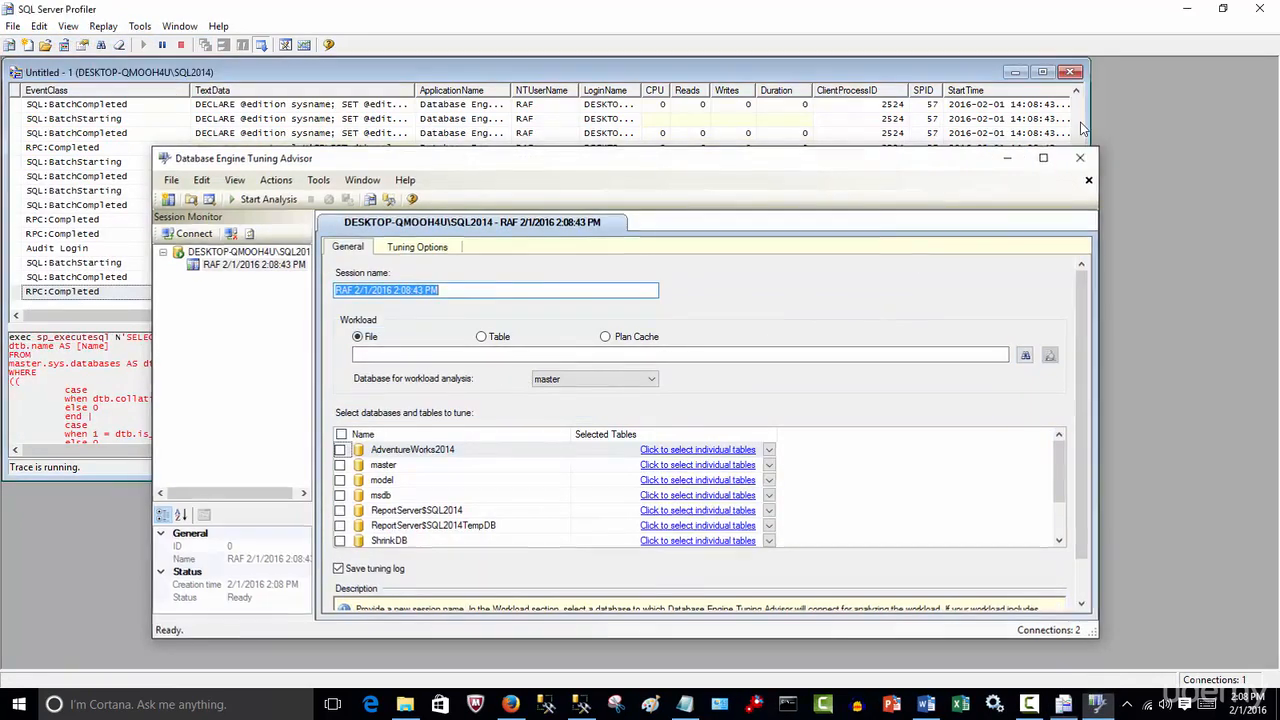
left_click(1071, 73)
left_click(703, 408)
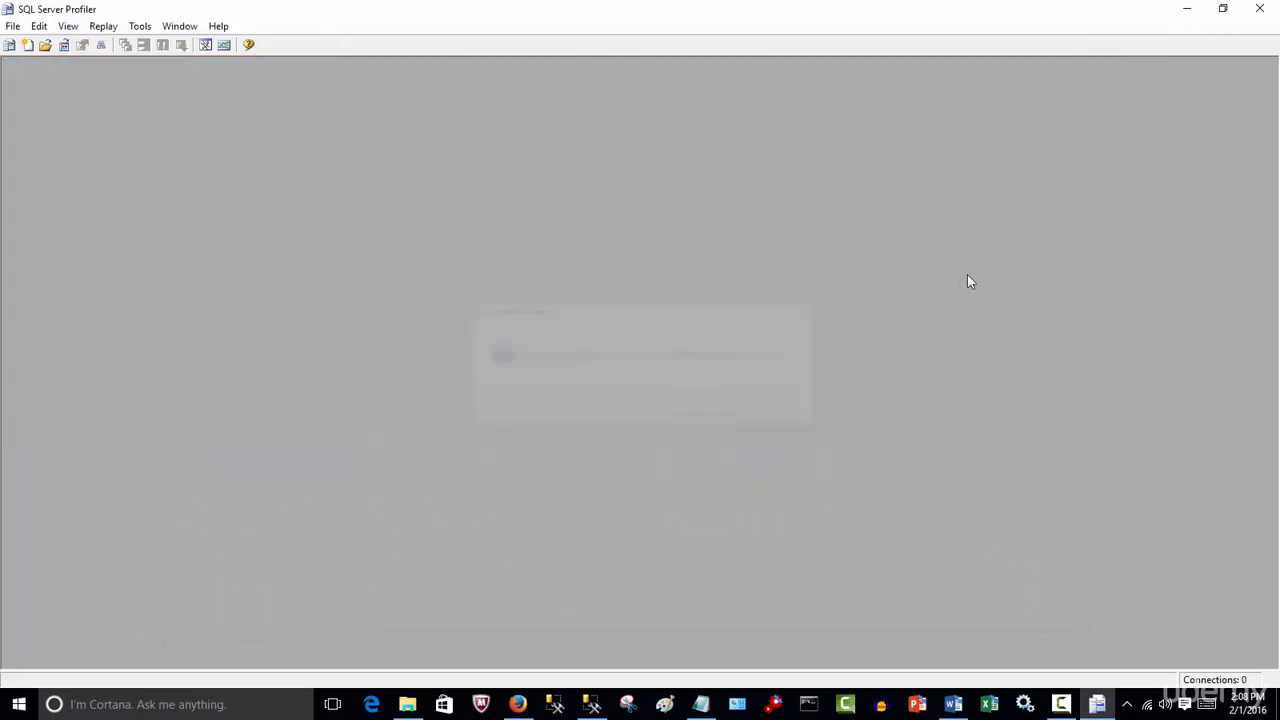
left_click(1260, 8)
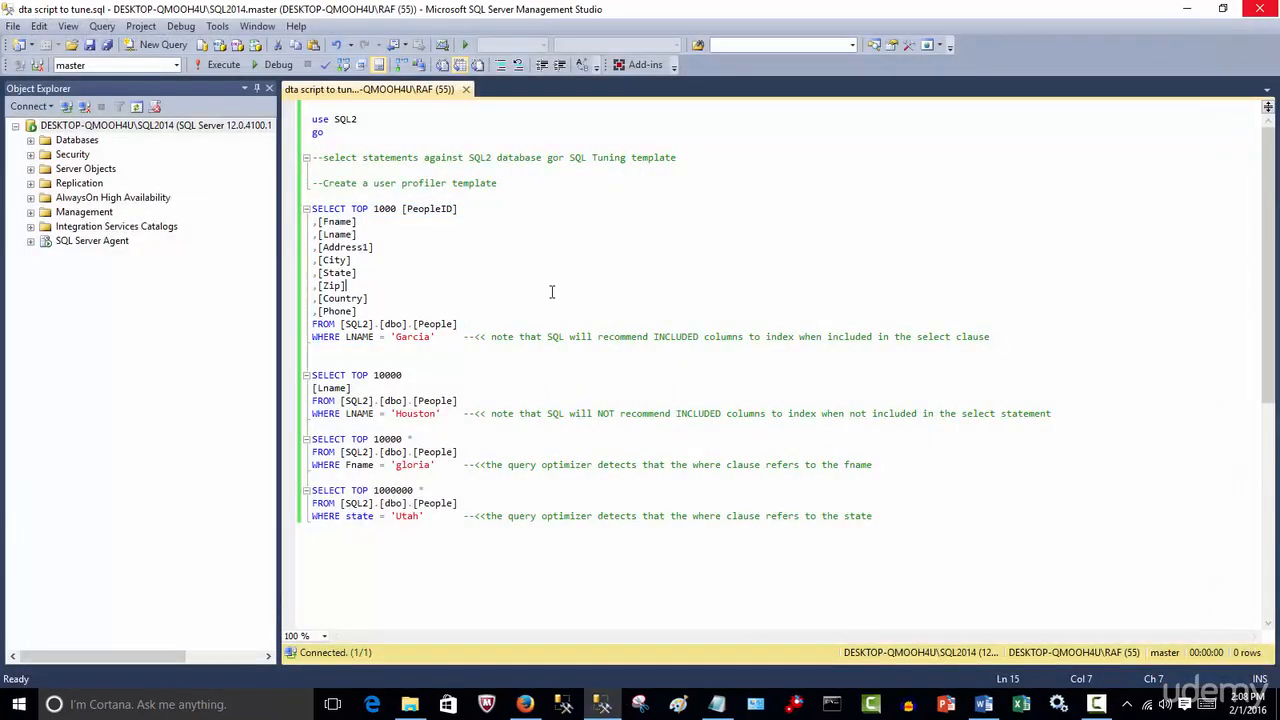
Step: Launch Database Engine Tuning Advisor from SQL Server Management Studio, connect to the SQL2014 server with Windows Authentication, and maximize the window
left_click(217, 26)
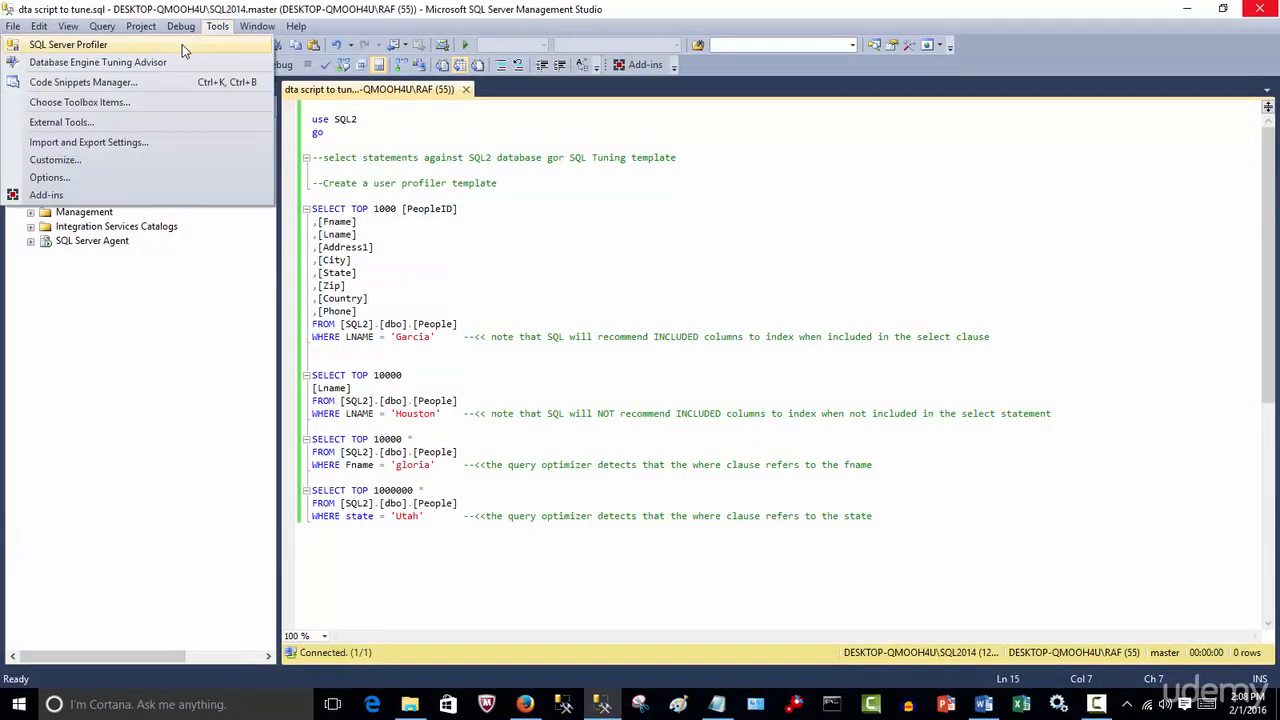
left_click(173, 62)
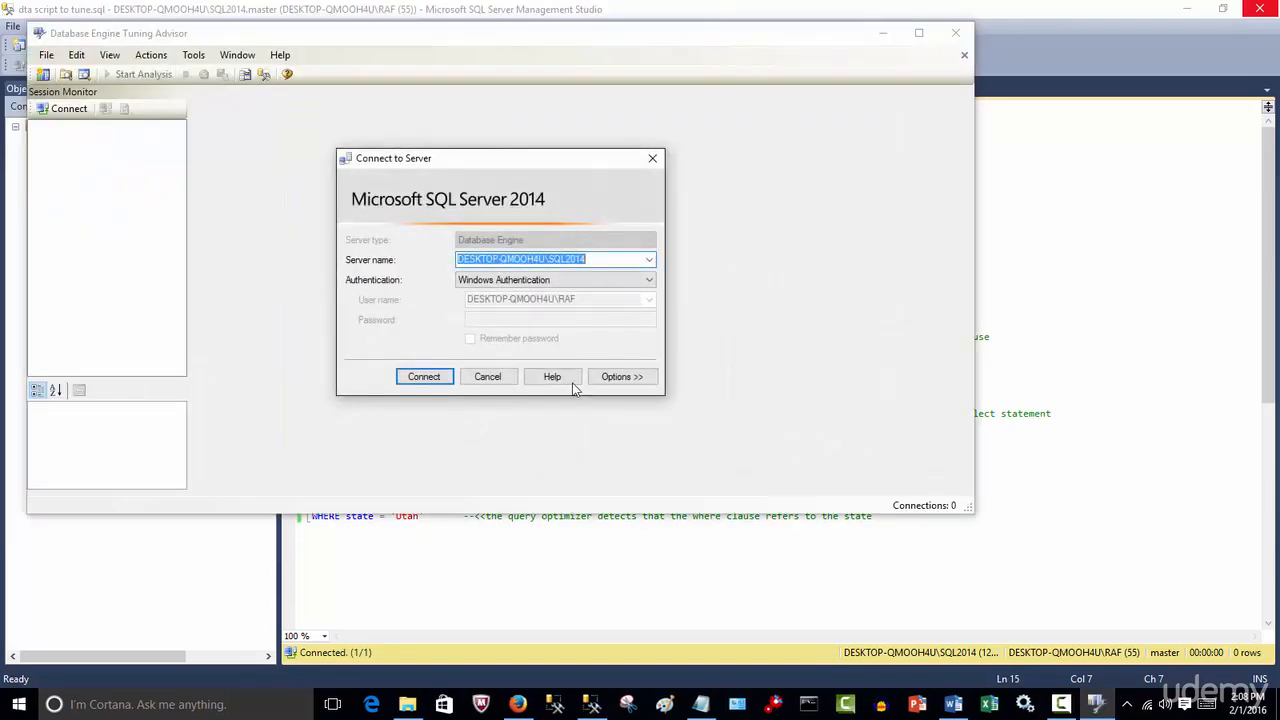
left_click(426, 384)
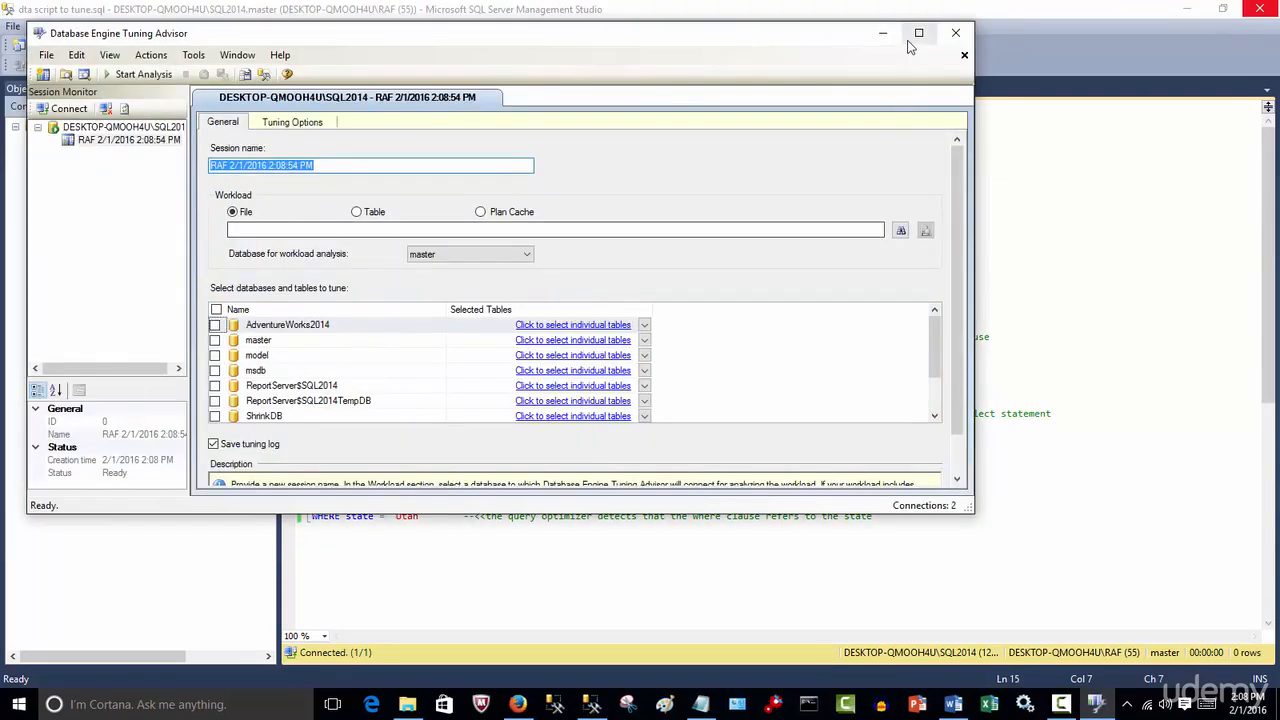
left_click(918, 33)
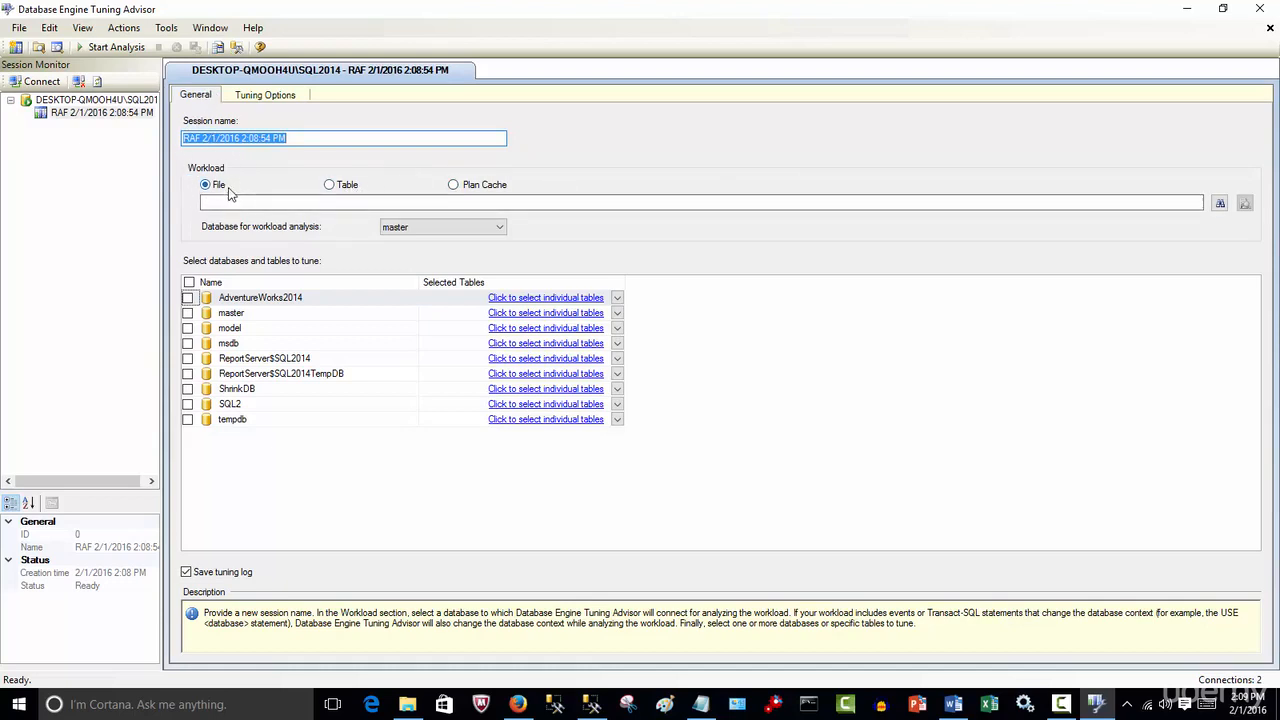
Step: Try the Table and Plan Cache workload sources, view the AdventureWorks2014 table list, and set the source back to File
left_click(329, 185)
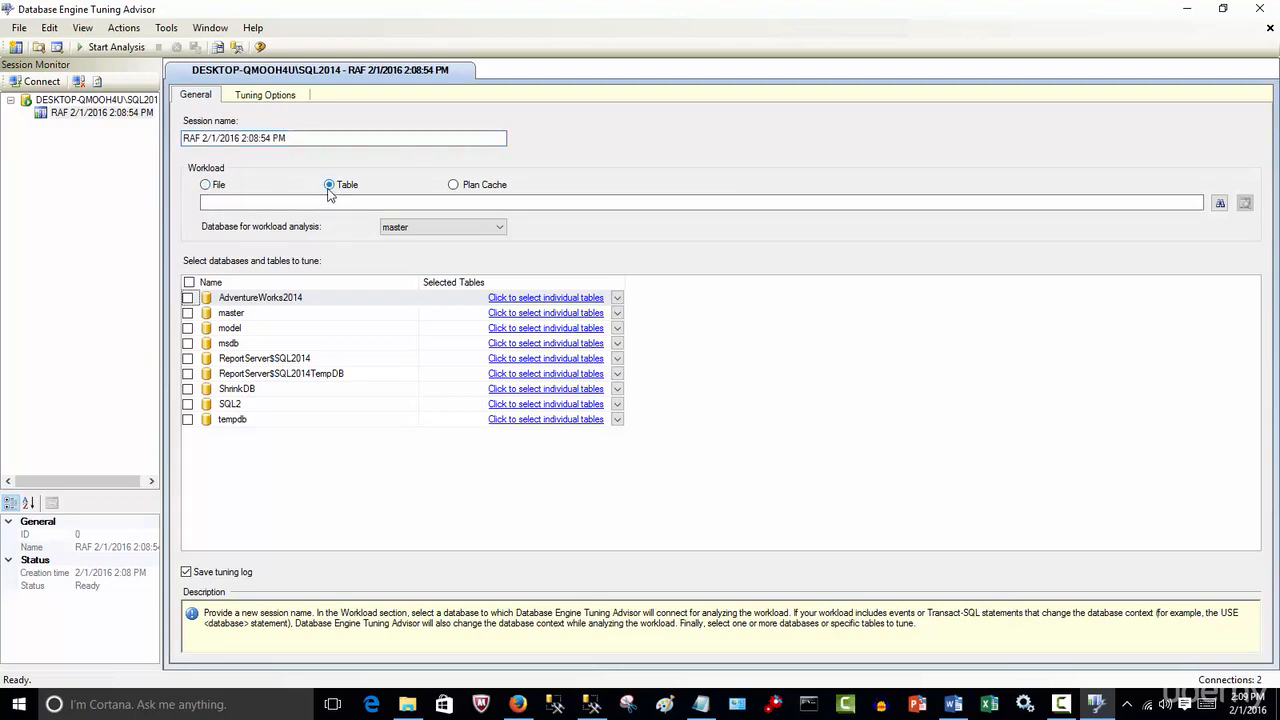
left_click(617, 298)
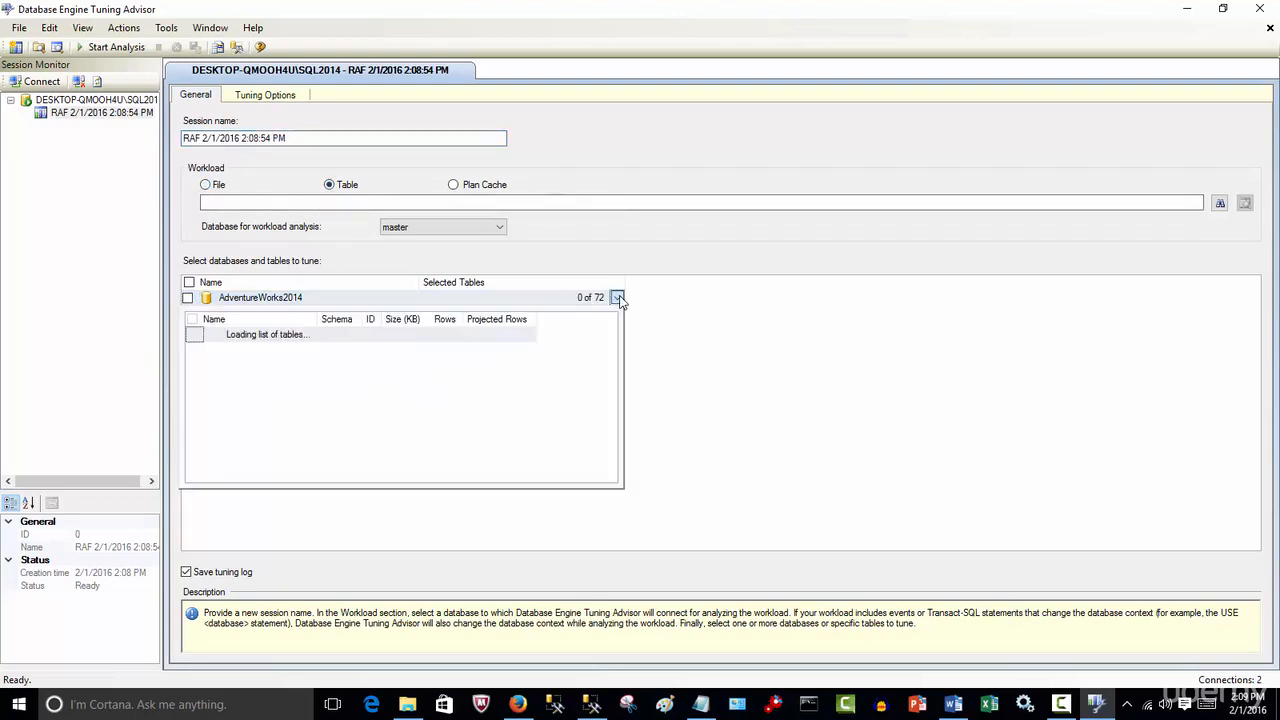
left_click(617, 298)
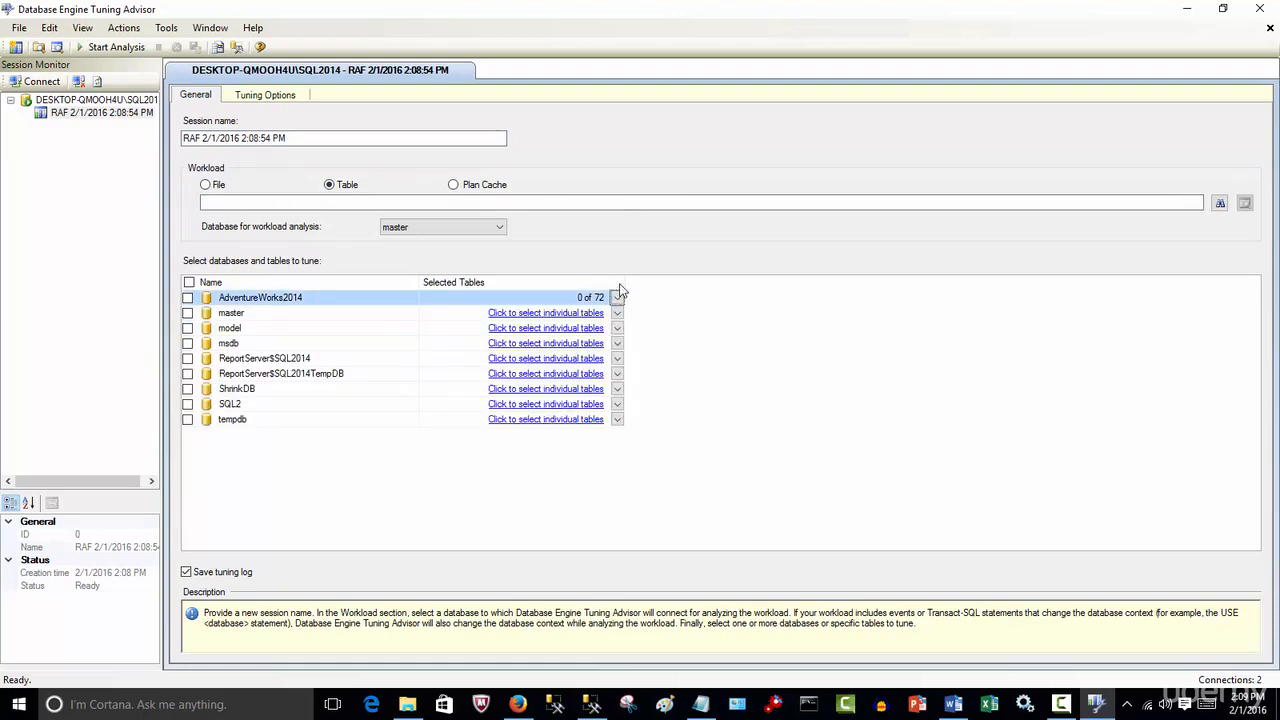
left_click(455, 187)
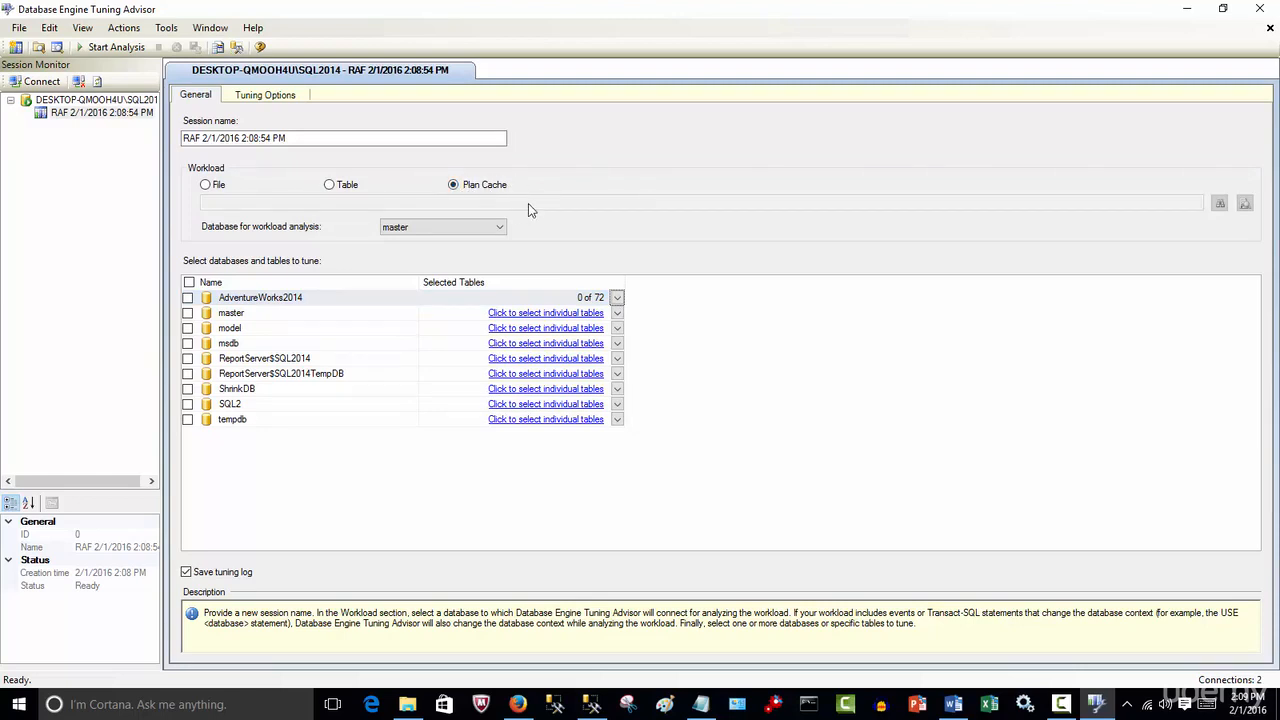
left_click(207, 189)
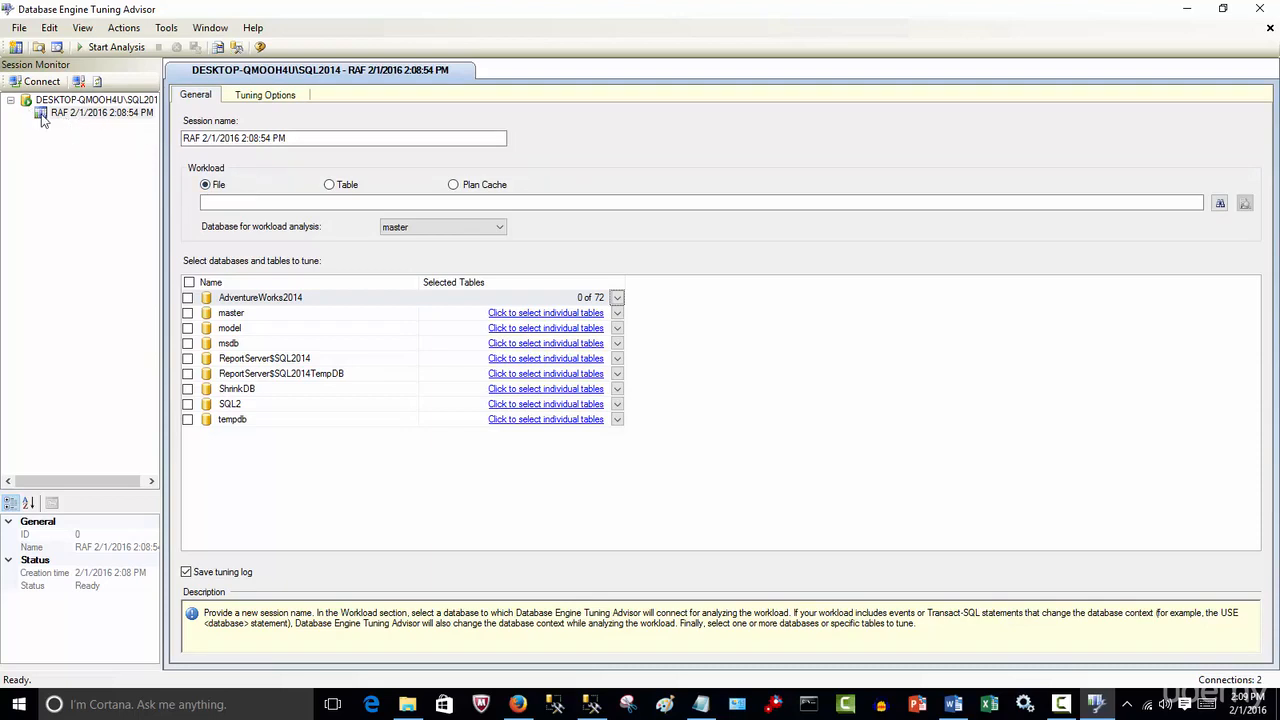
Step: Examine the commands available for the tuning session and its tuning options, and return to the general settings
right_click(78, 121)
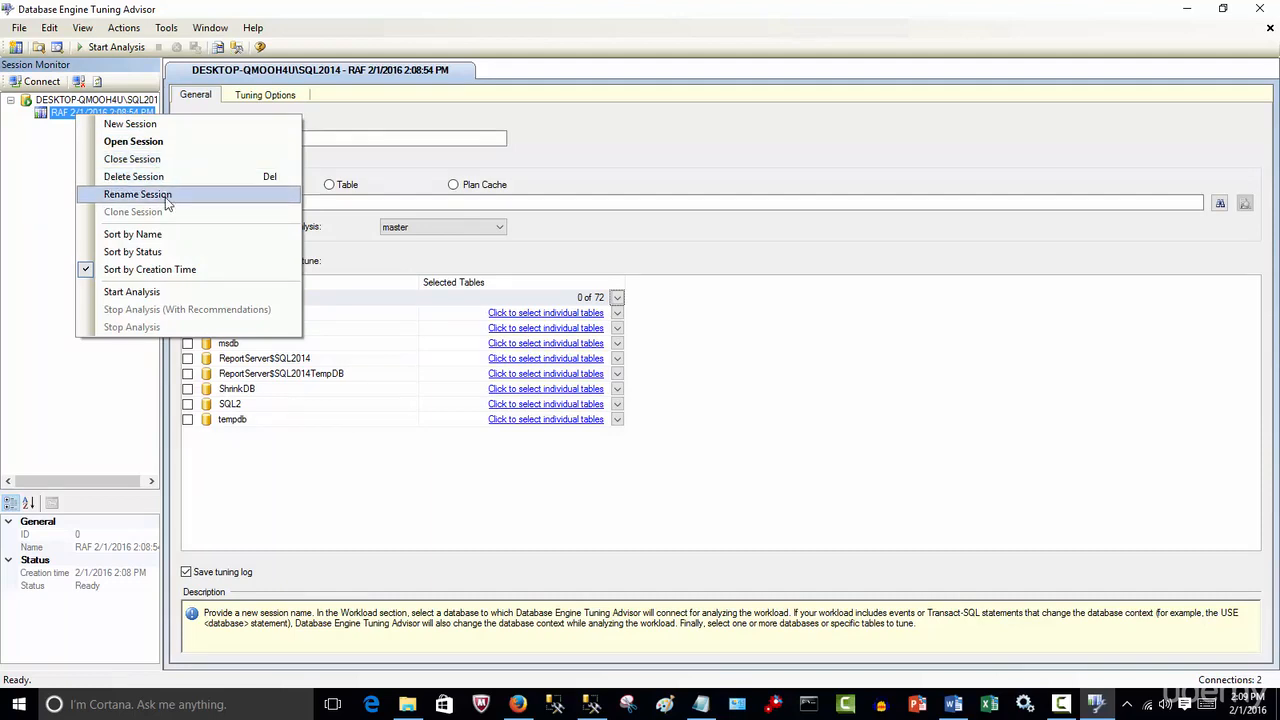
left_click(45, 201)
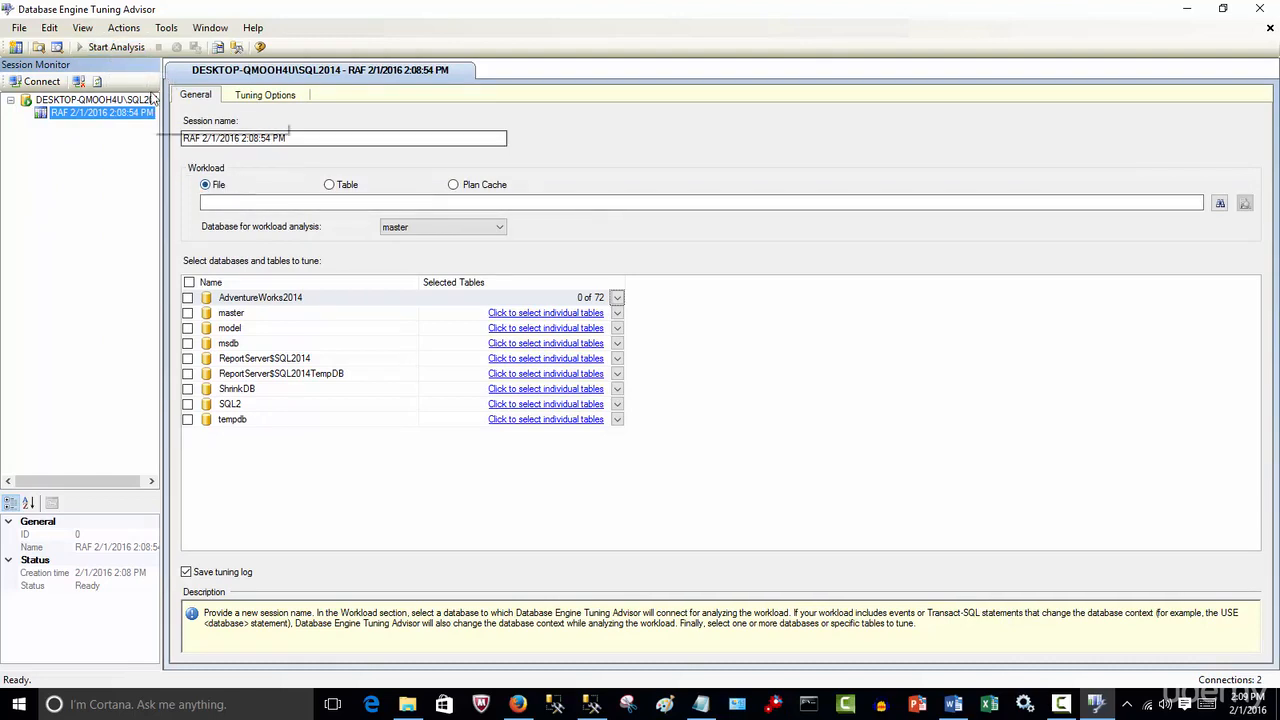
left_click(116, 47)
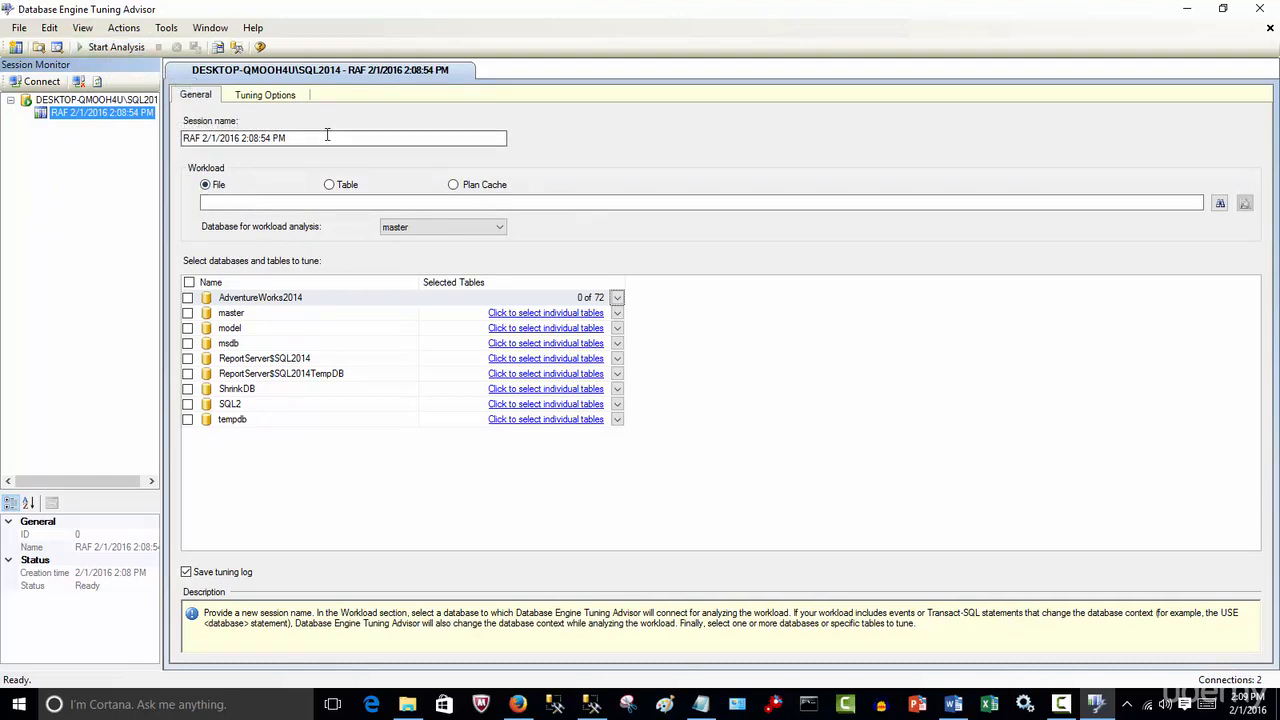
left_click(266, 97)
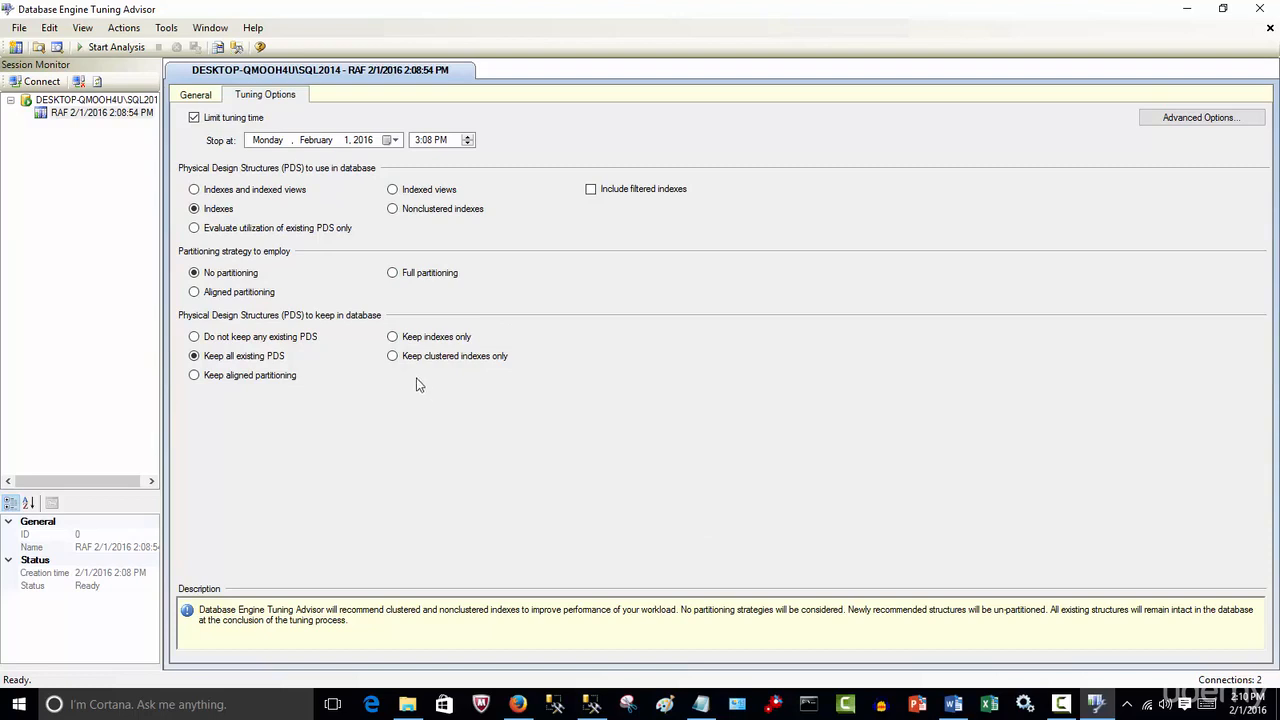
left_click(195, 95)
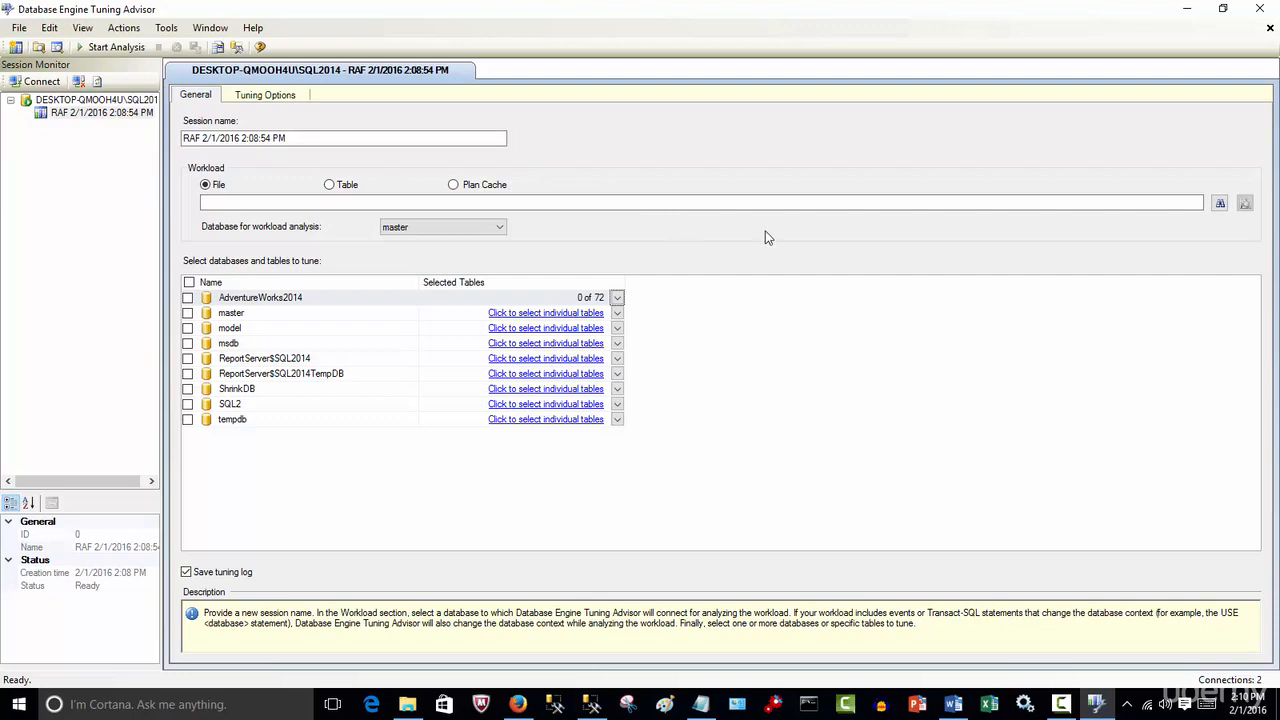
Step: Check the SELECT script in SQL Server Management Studio, return to Database Engine Tuning Advisor, and load trace1 from the Desktop as the workload file
left_click(592, 705)
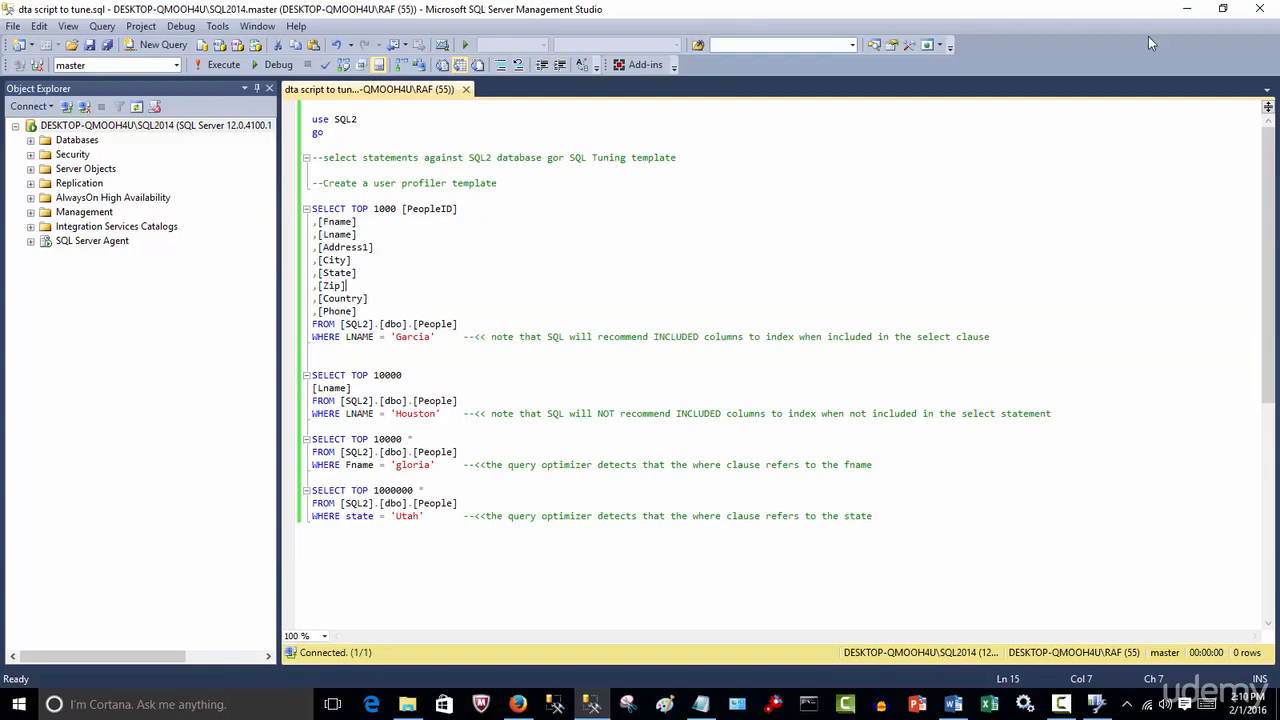
left_click(1187, 8)
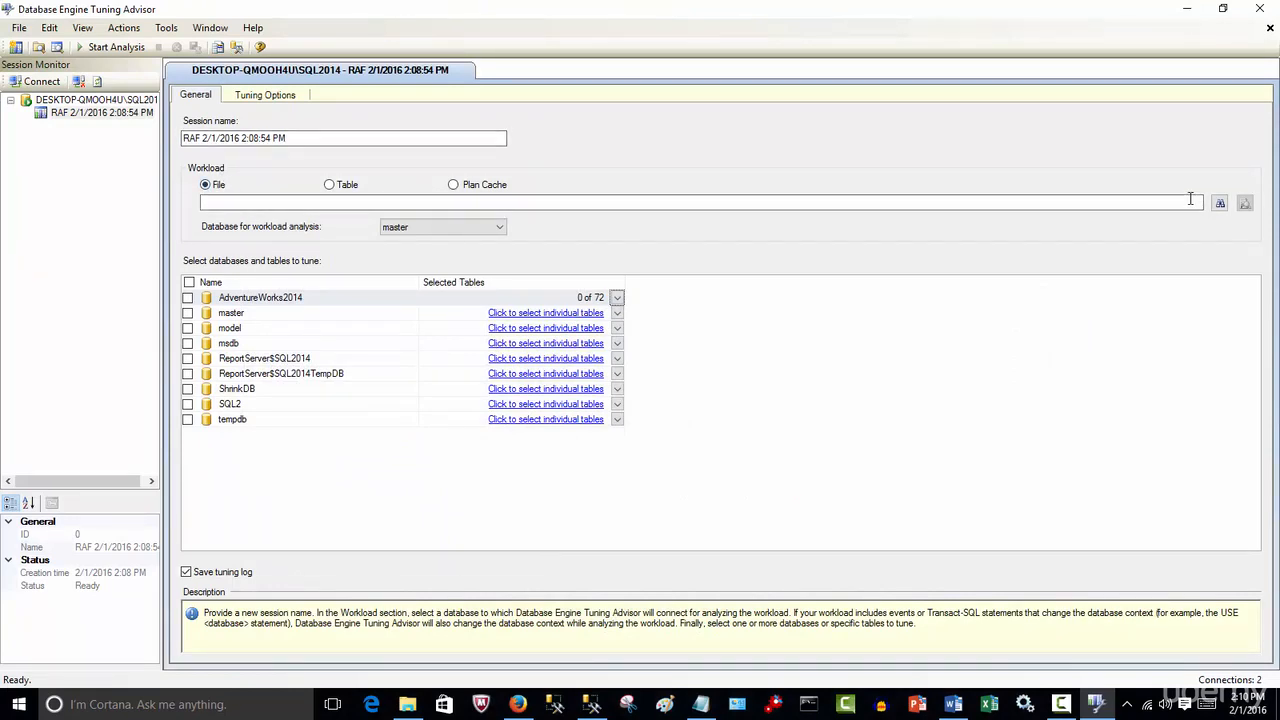
left_click(1223, 207)
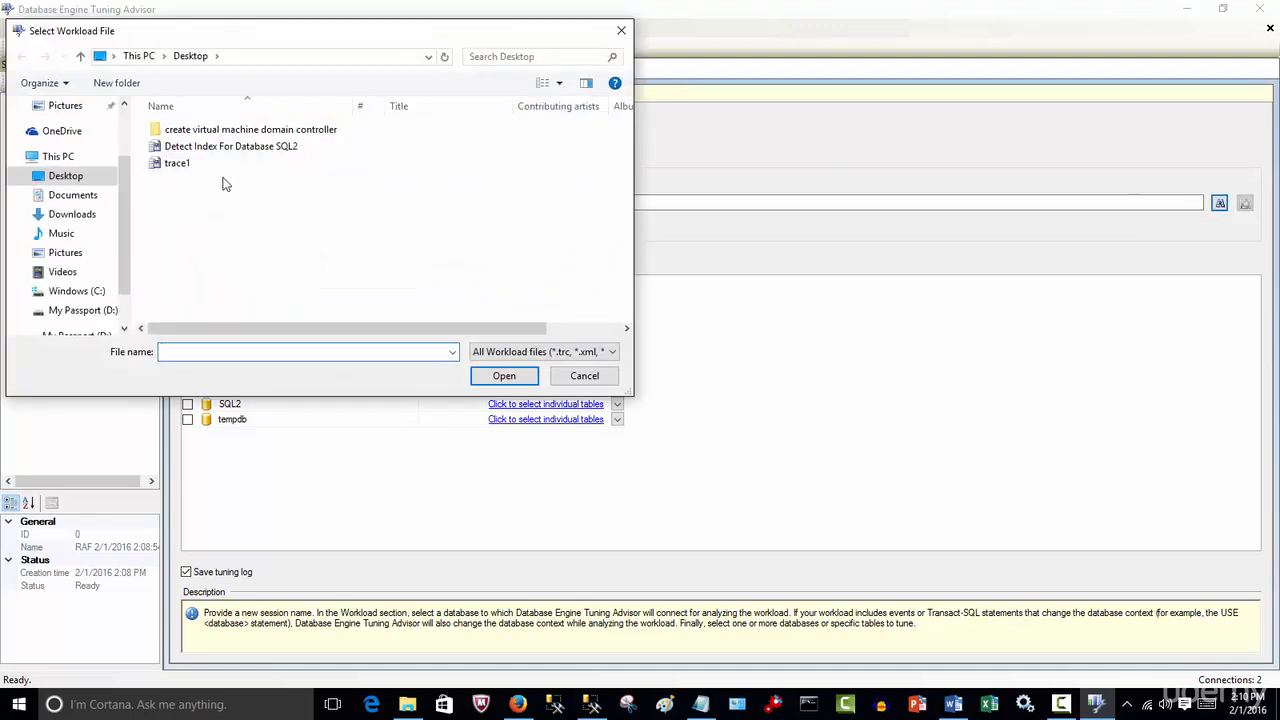
left_click(195, 164)
left_click(491, 380)
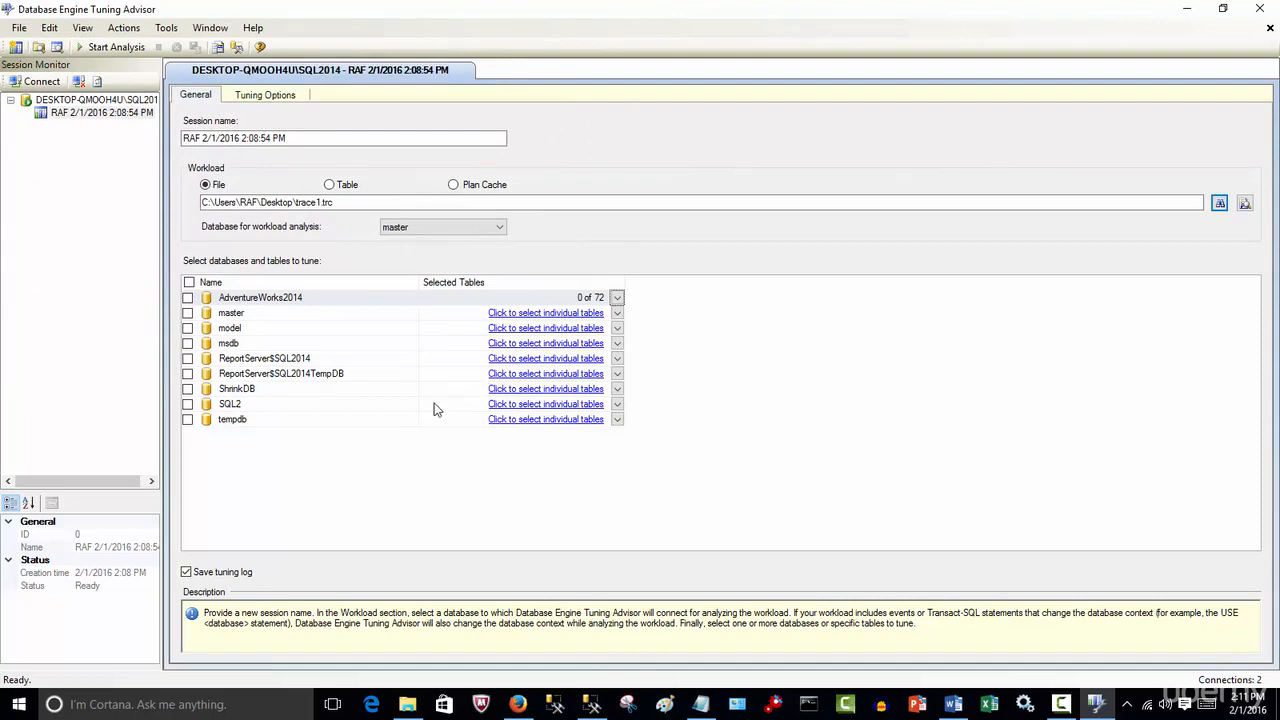
Step: Select the SQL2 database with all its tables for tuning, check its table list, and start the analysis
left_click(187, 404)
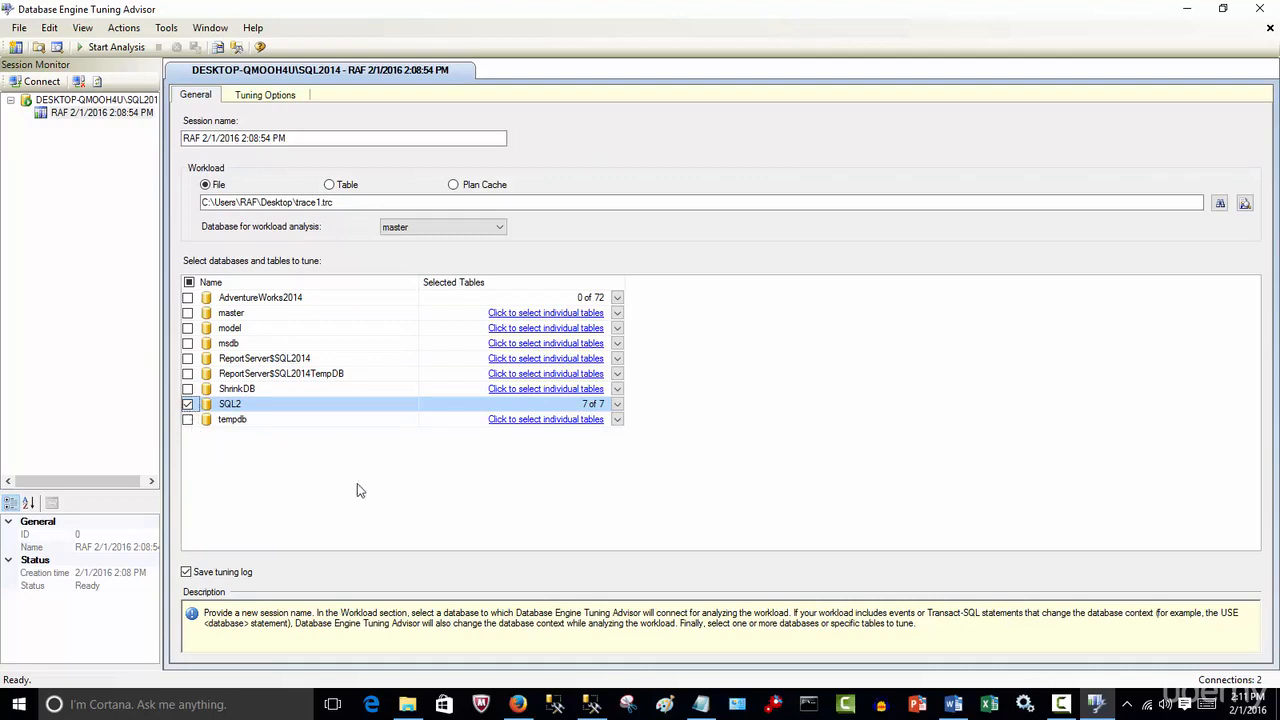
left_click(617, 404)
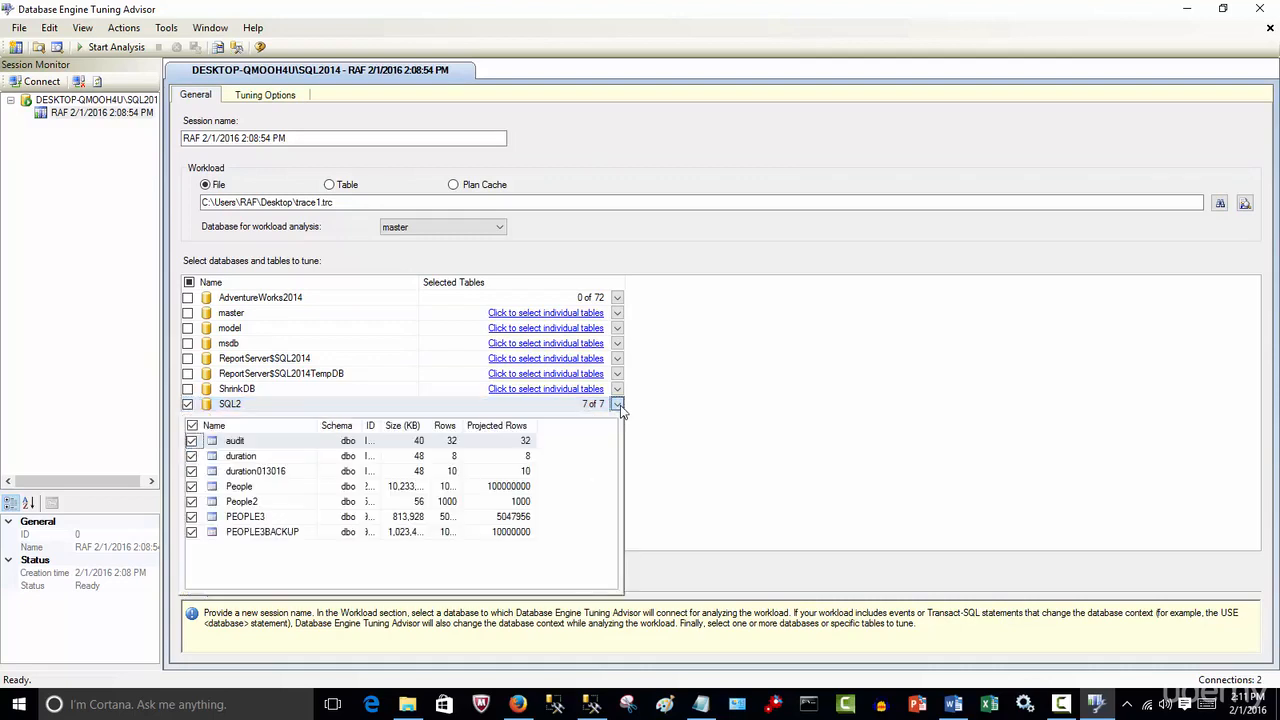
left_click(617, 405)
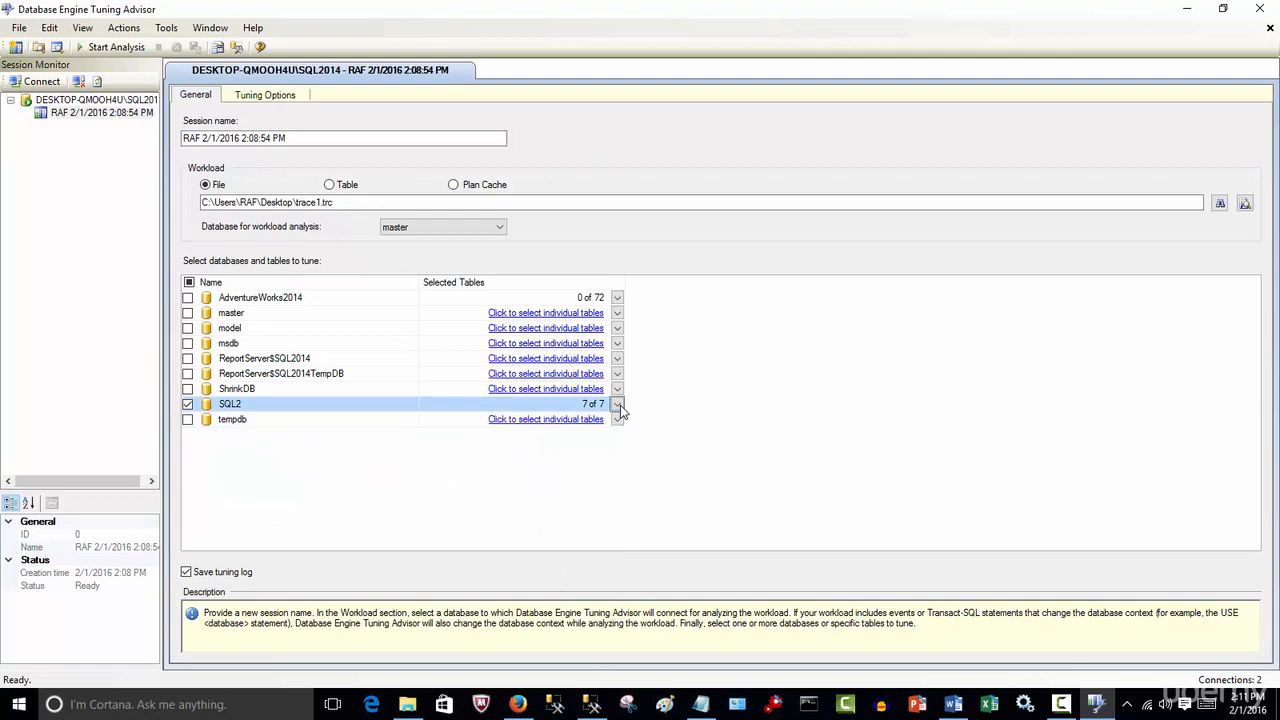
left_click(617, 404)
left_click(618, 405)
left_click(99, 54)
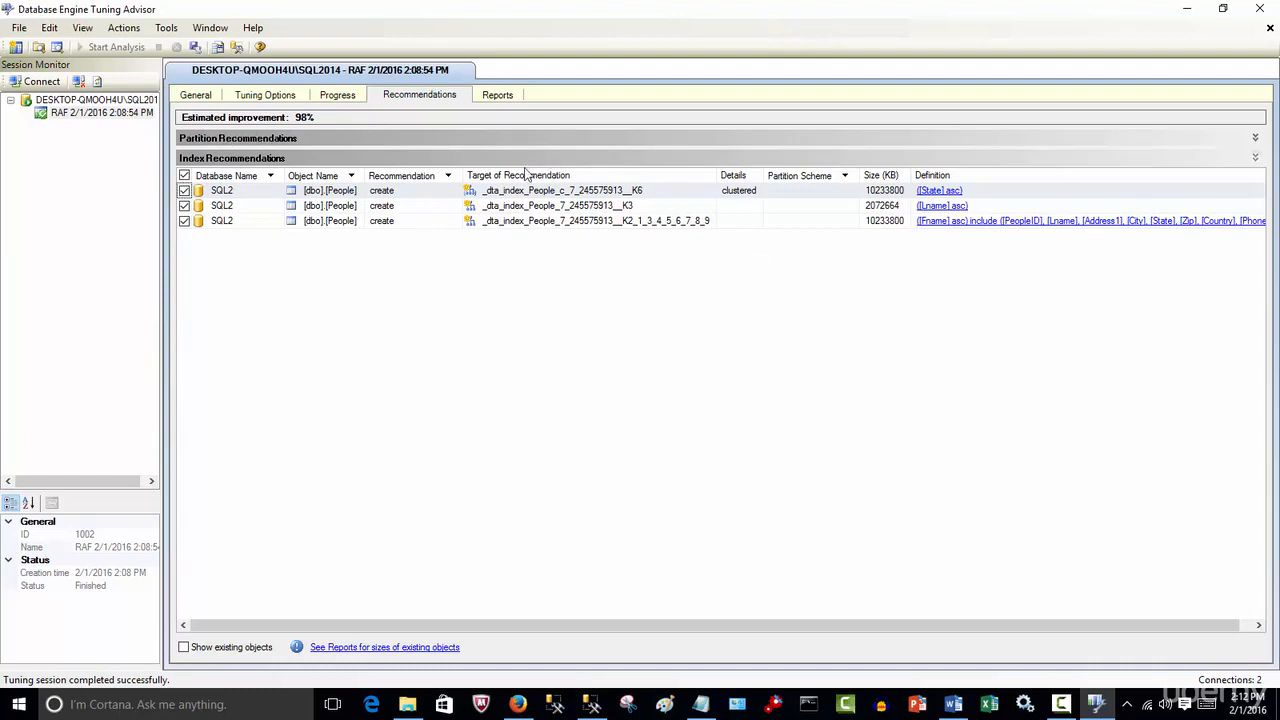
Step: Examine the SQL script previews of the State, Lname and Fname index recommendations, enlarging each preview to read it in full
left_click(955, 192)
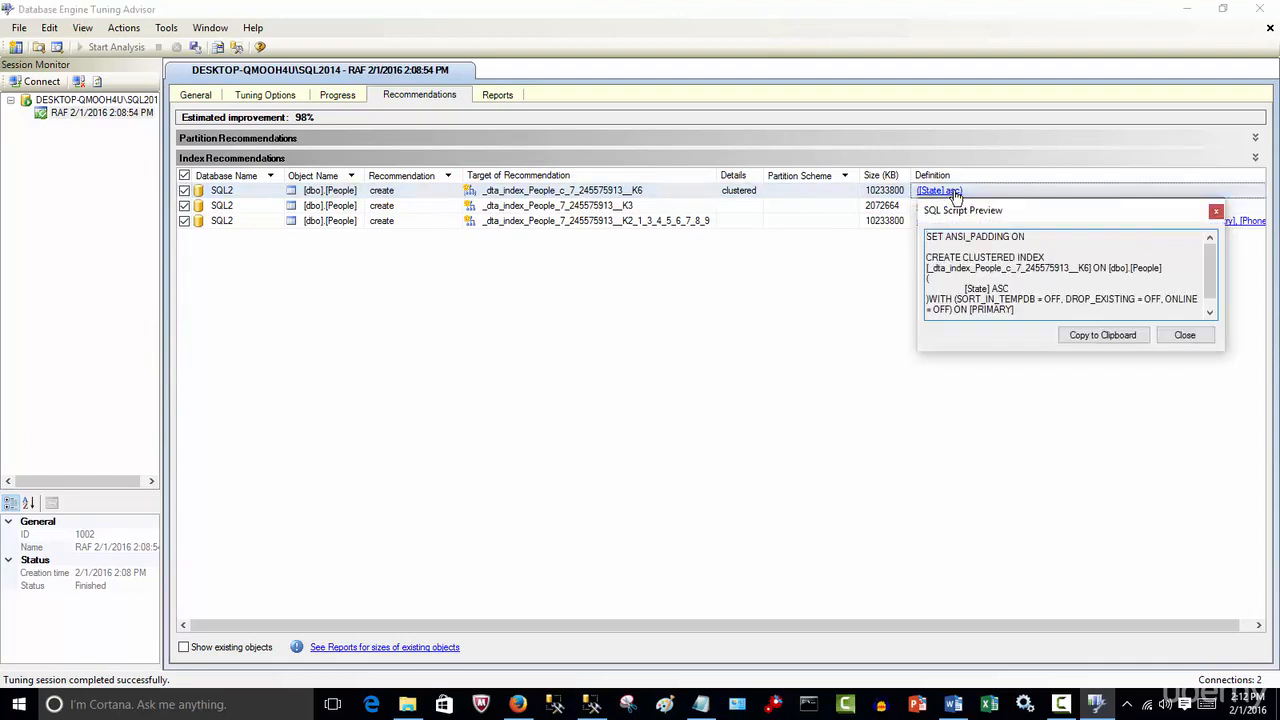
left_click_drag(1149, 352, 1150, 508)
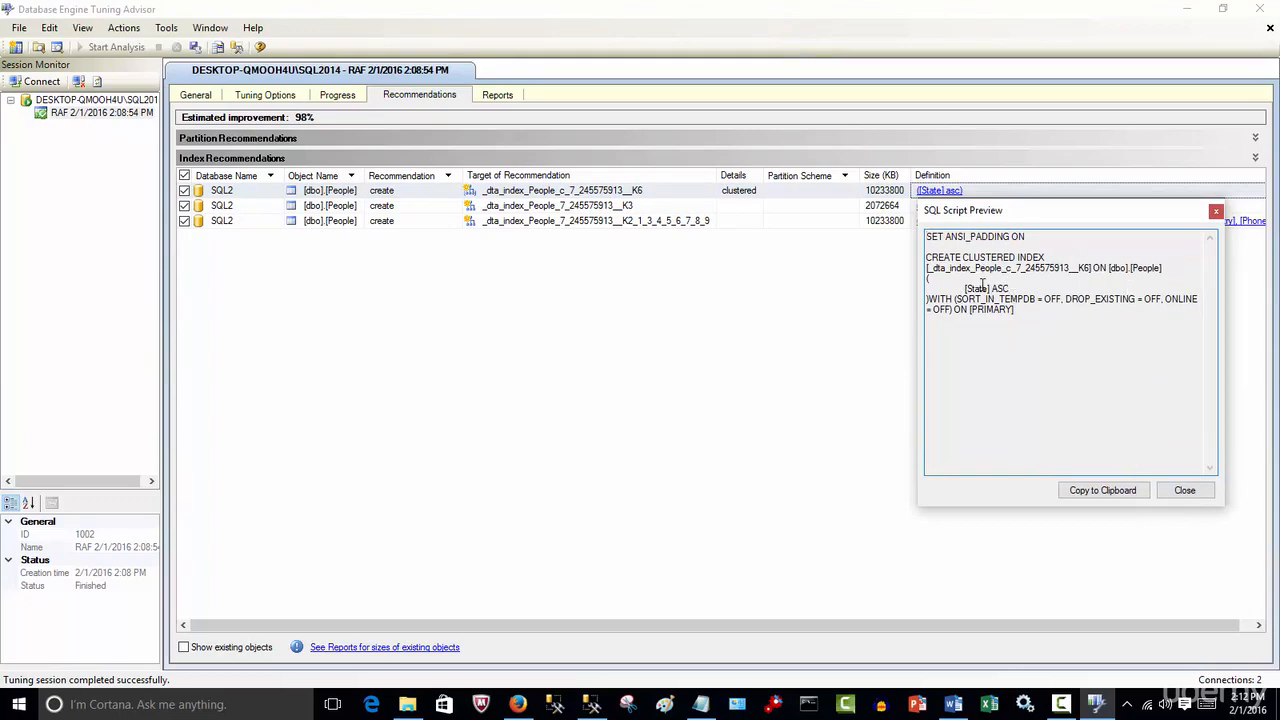
left_click(1185, 490)
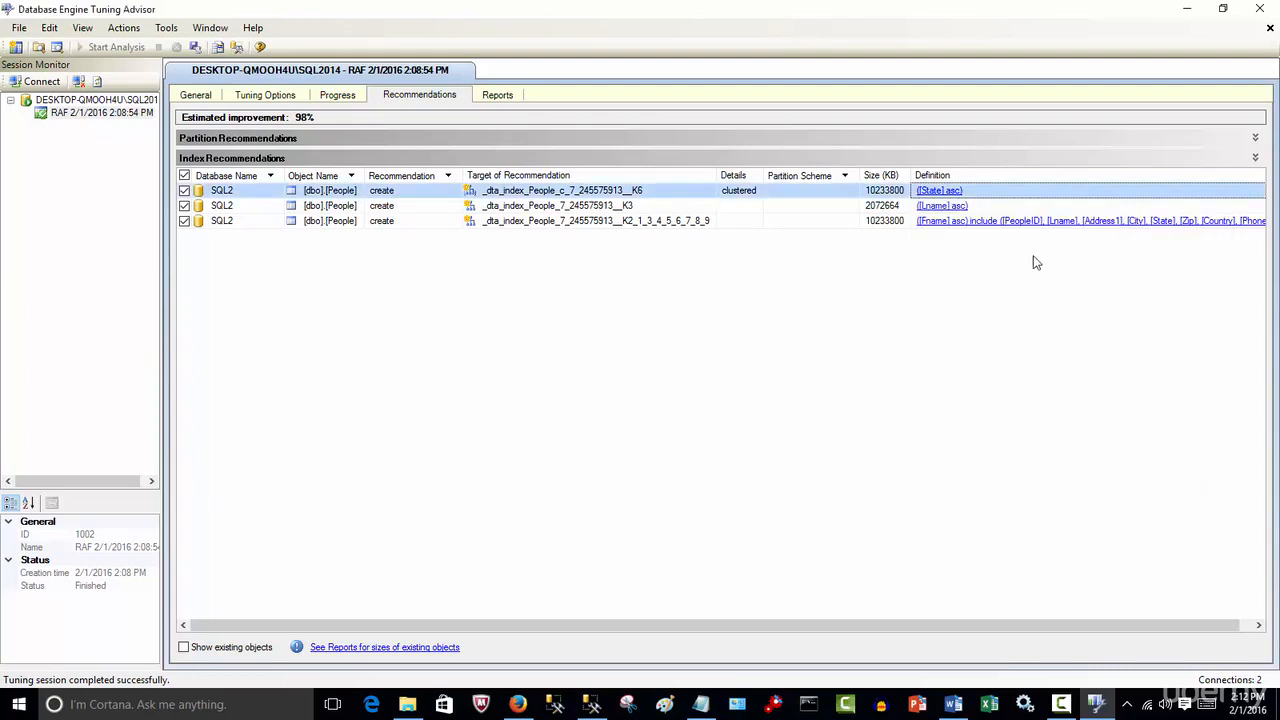
left_click(958, 206)
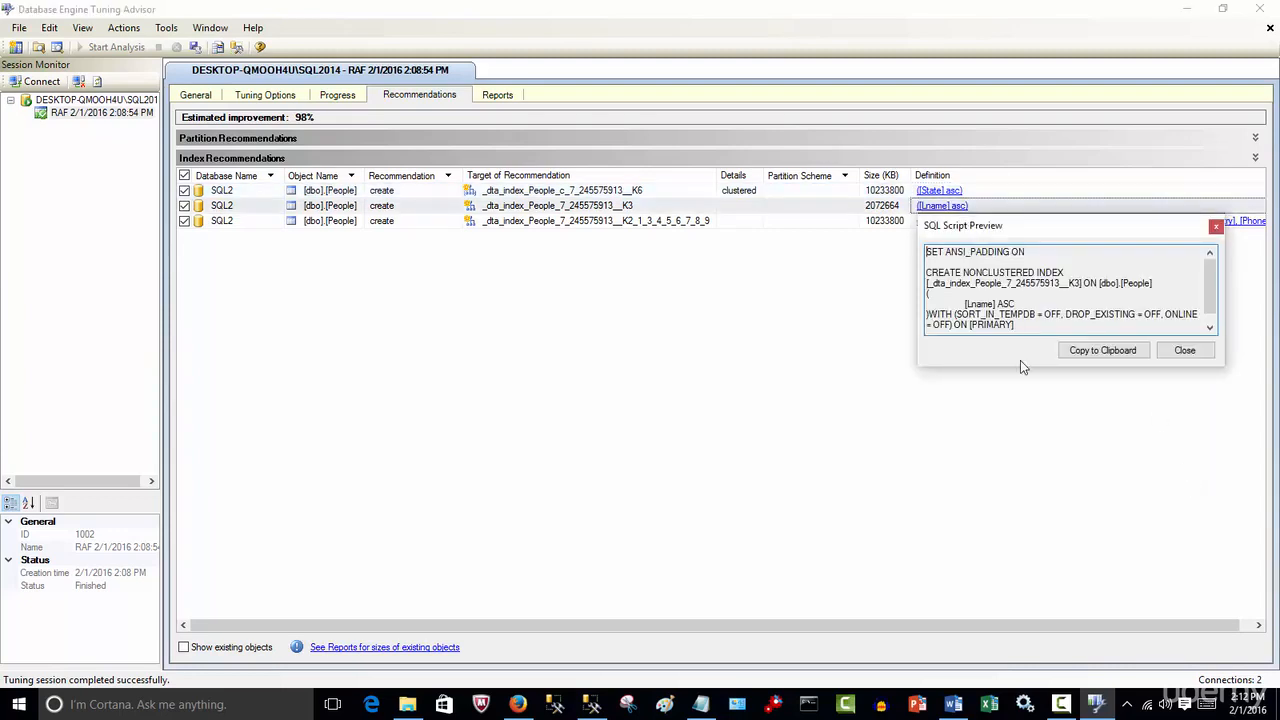
left_click_drag(1020, 366, 1008, 507)
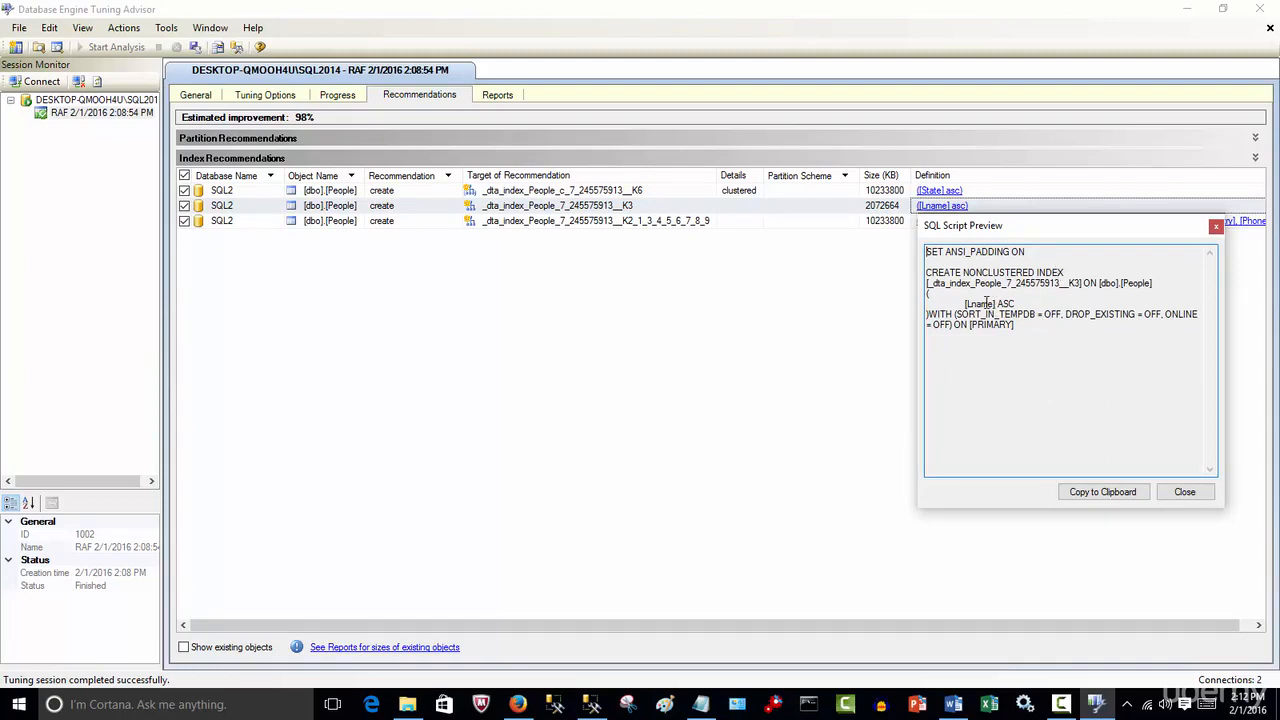
left_click(1185, 492)
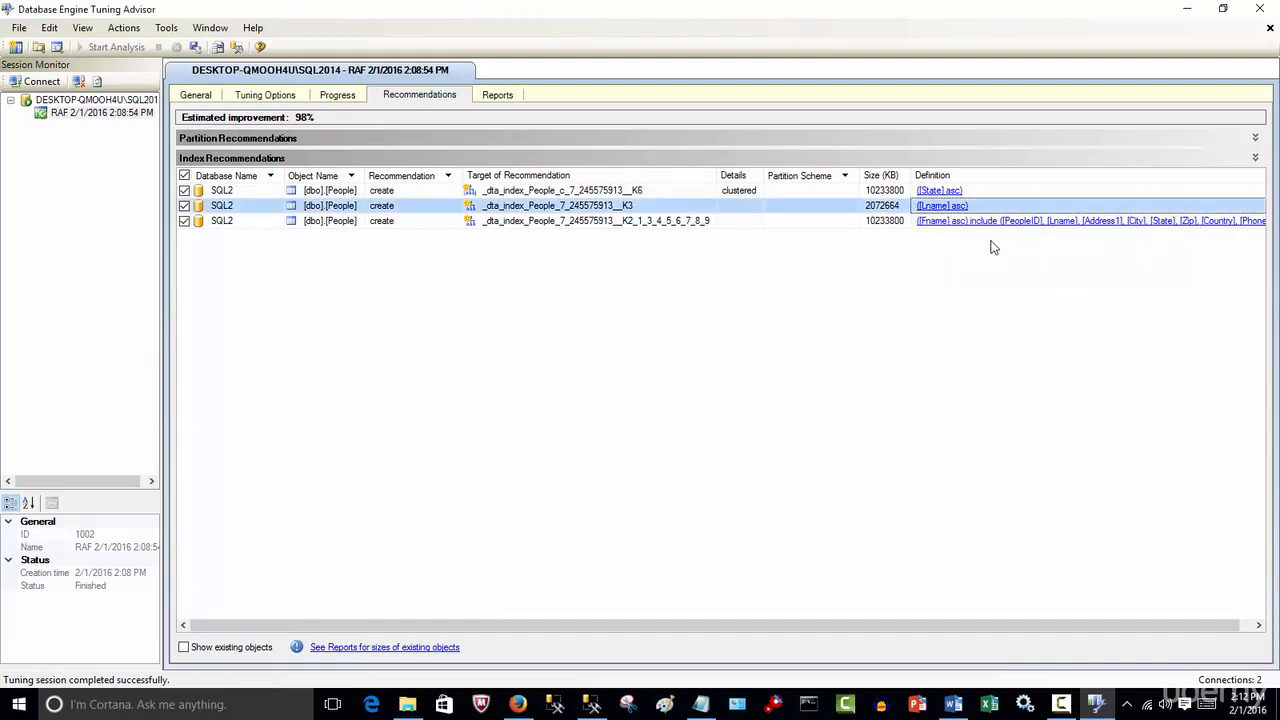
left_click(988, 224)
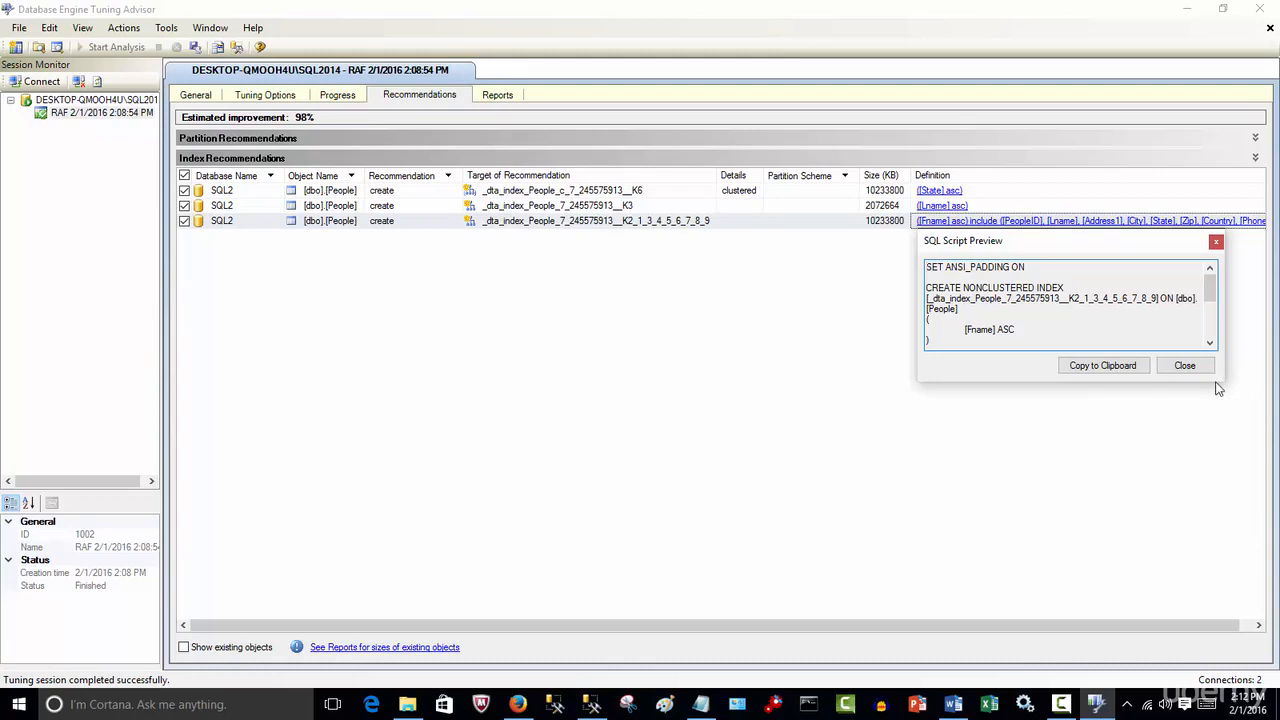
left_click_drag(1216, 380, 1201, 587)
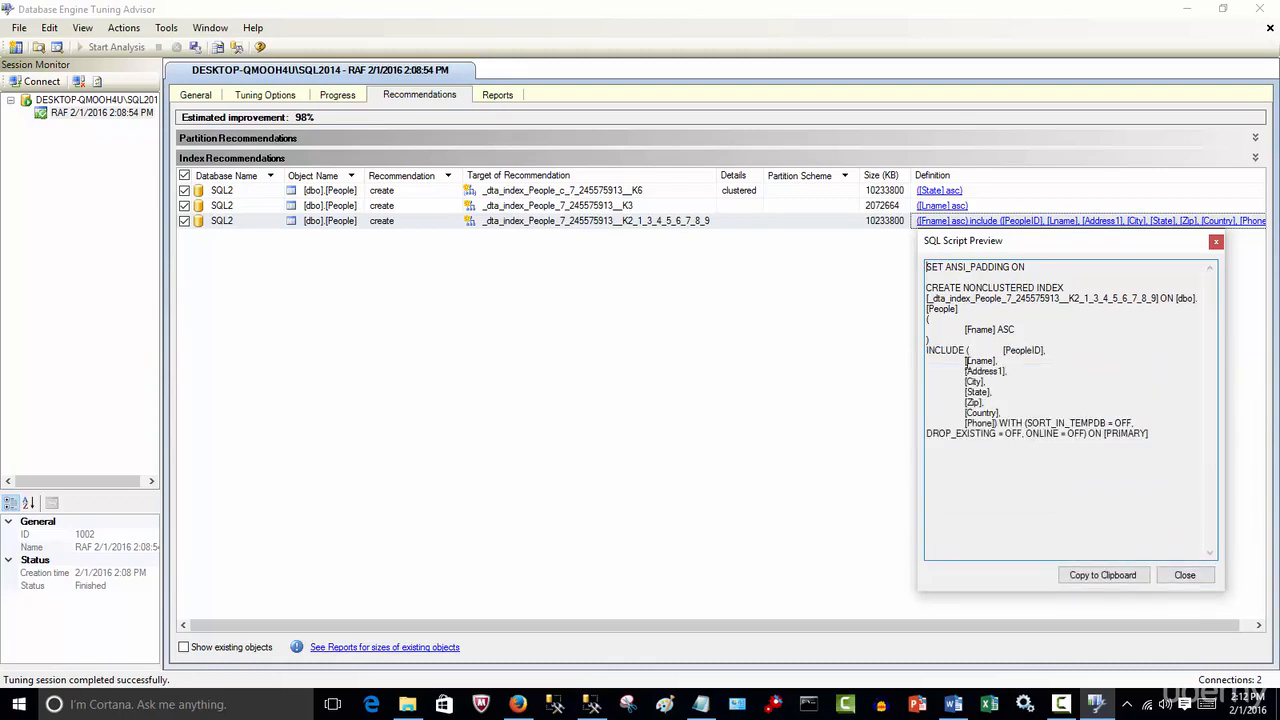
left_click(1201, 578)
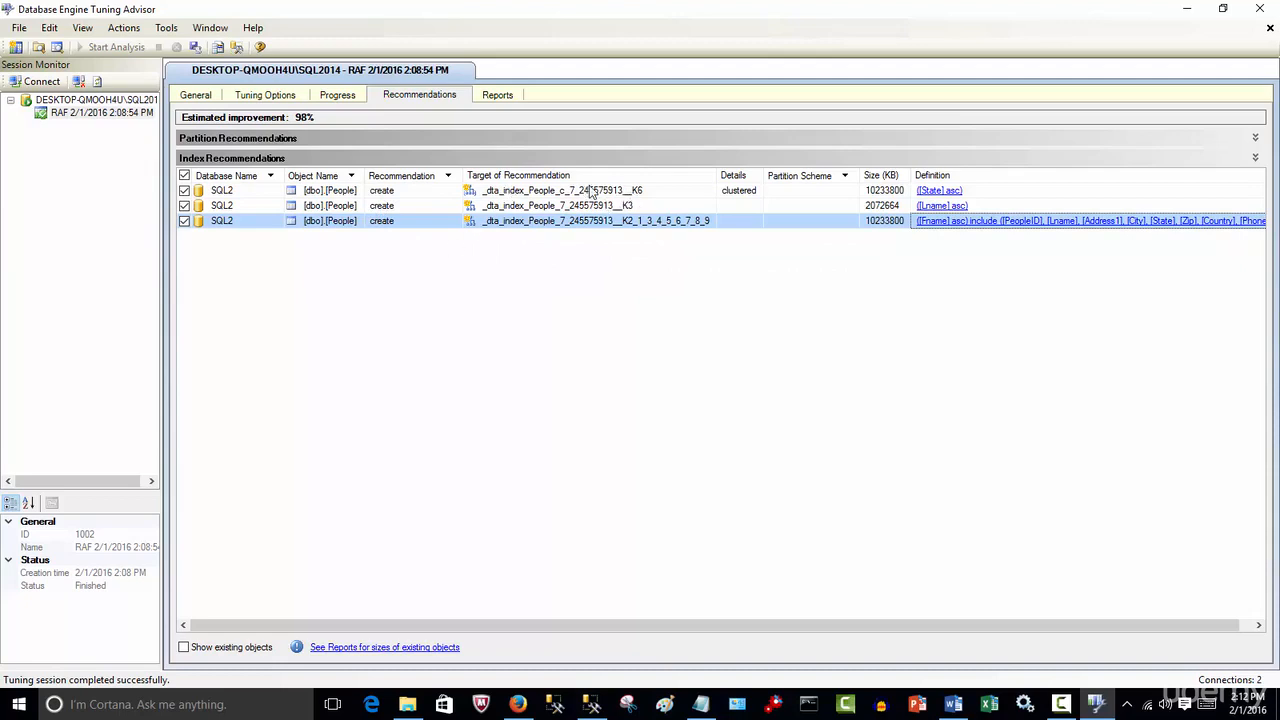
Step: Check the commands for applying, saving and evaluating the index recommendations, and review the progress details of the tuning session
mouse_move(604, 197)
left_click(124, 30)
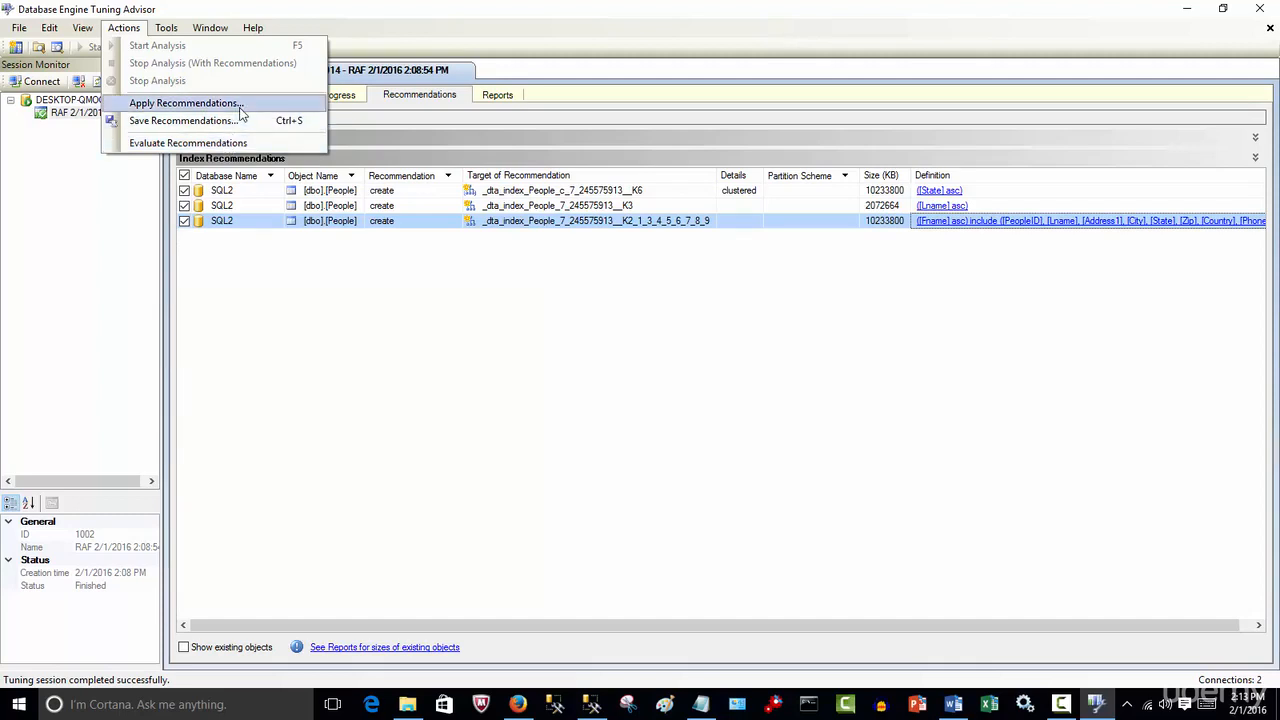
left_click(347, 395)
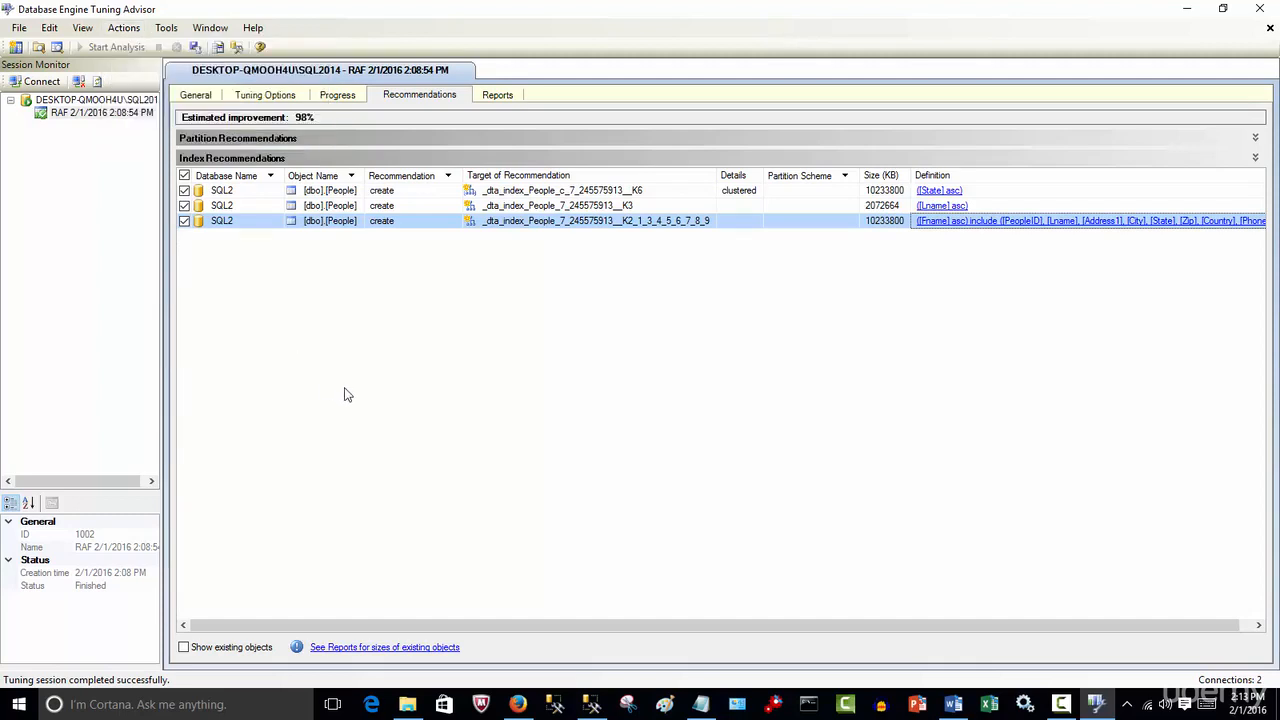
left_click(337, 96)
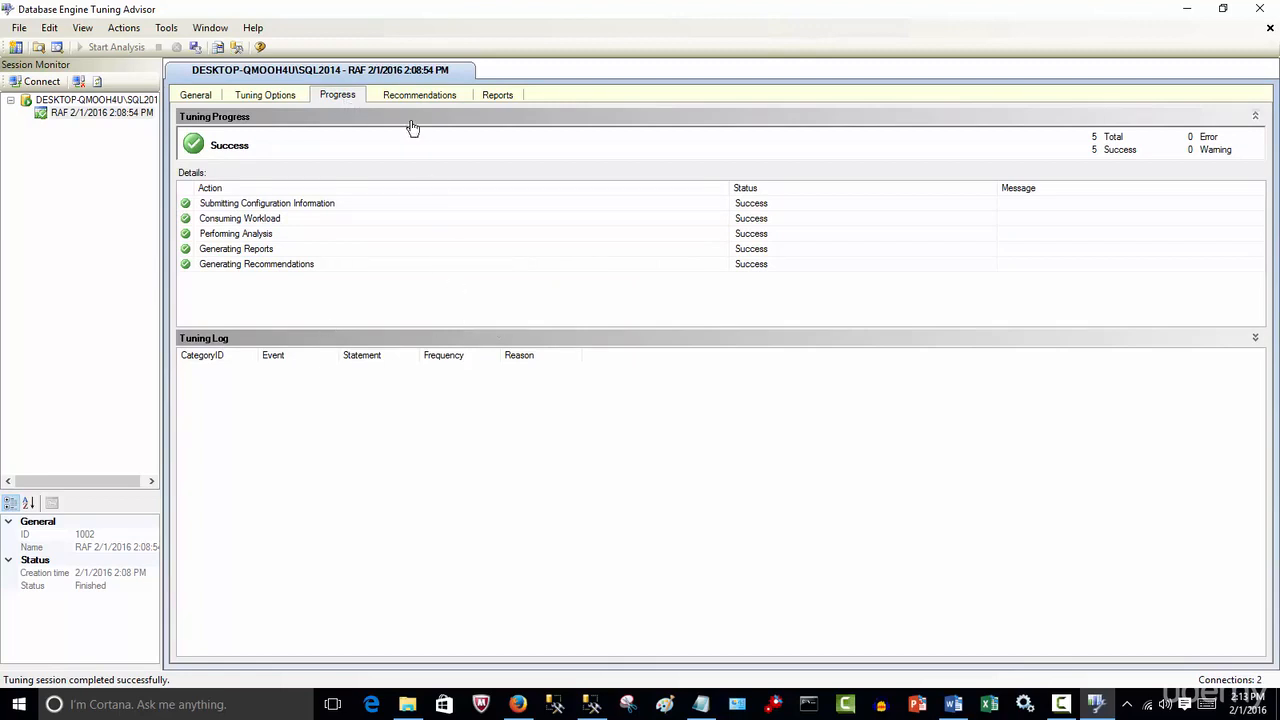
Step: Read the complete tuning summary in the session's reports, enlarging its area to show every row and shrinking it again
left_click(506, 97)
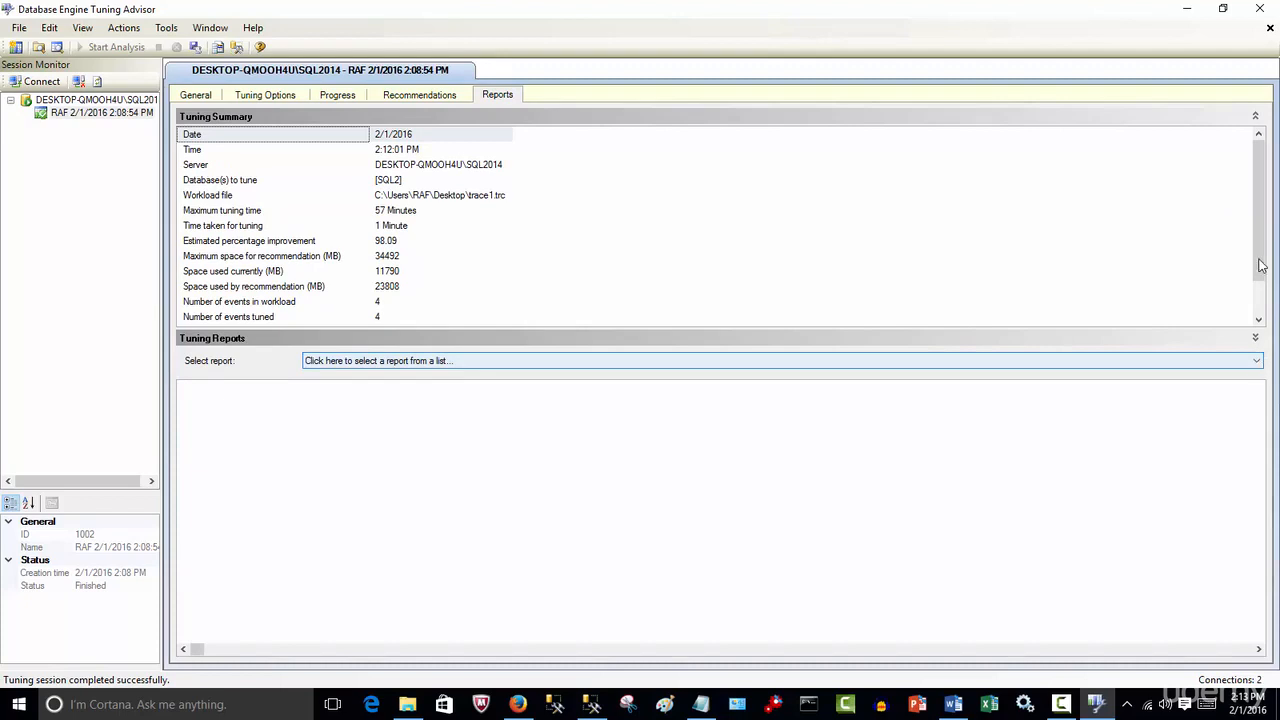
left_click_drag(1259, 250, 1259, 262)
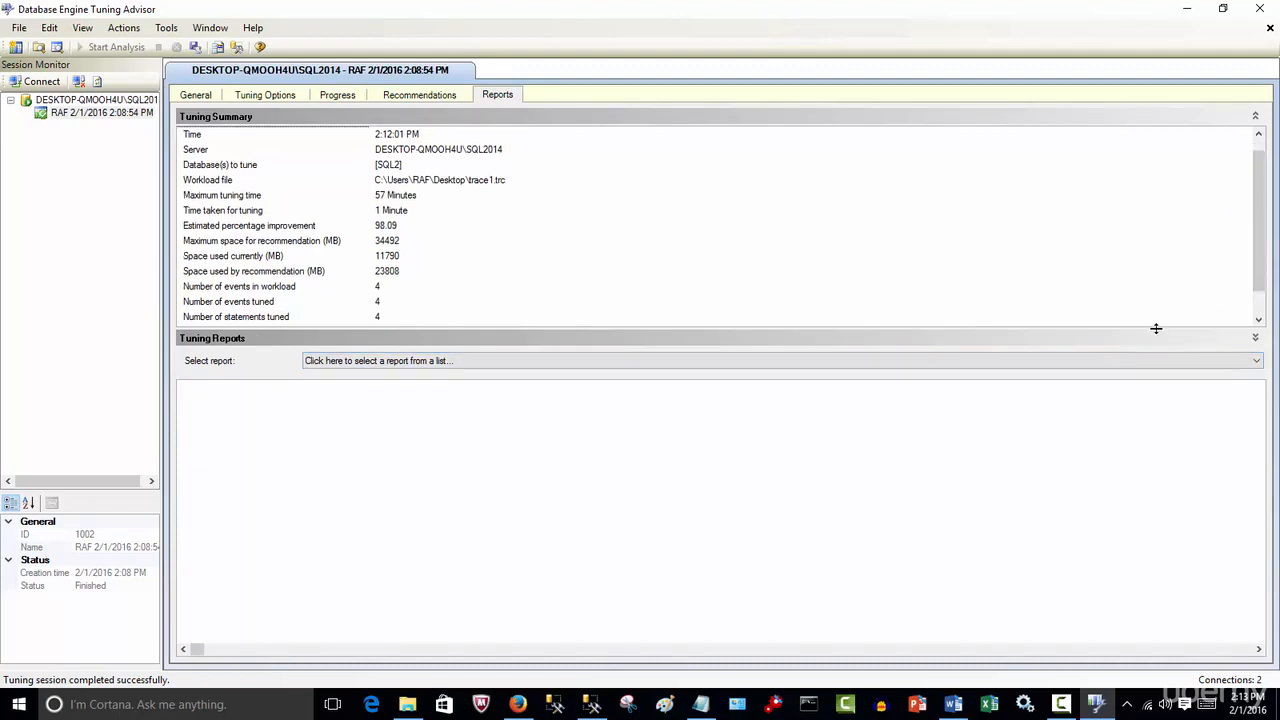
left_click_drag(1156, 328, 1160, 484)
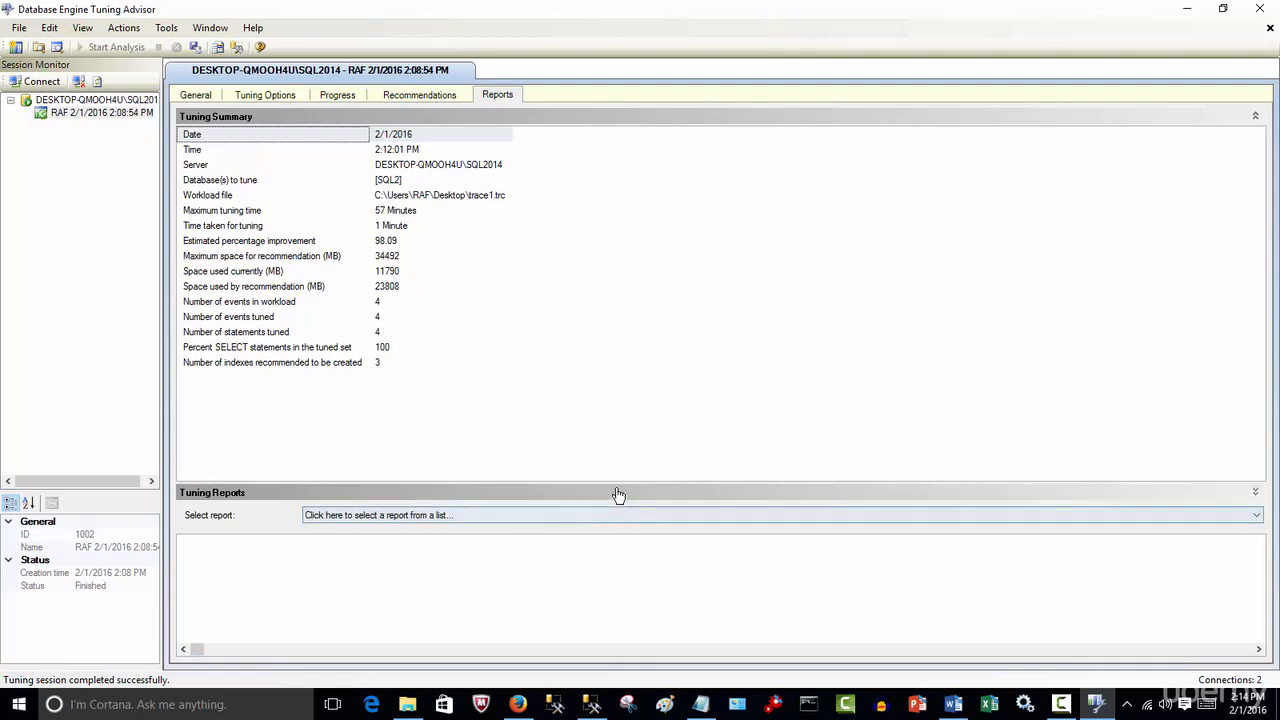
left_click_drag(622, 491, 618, 261)
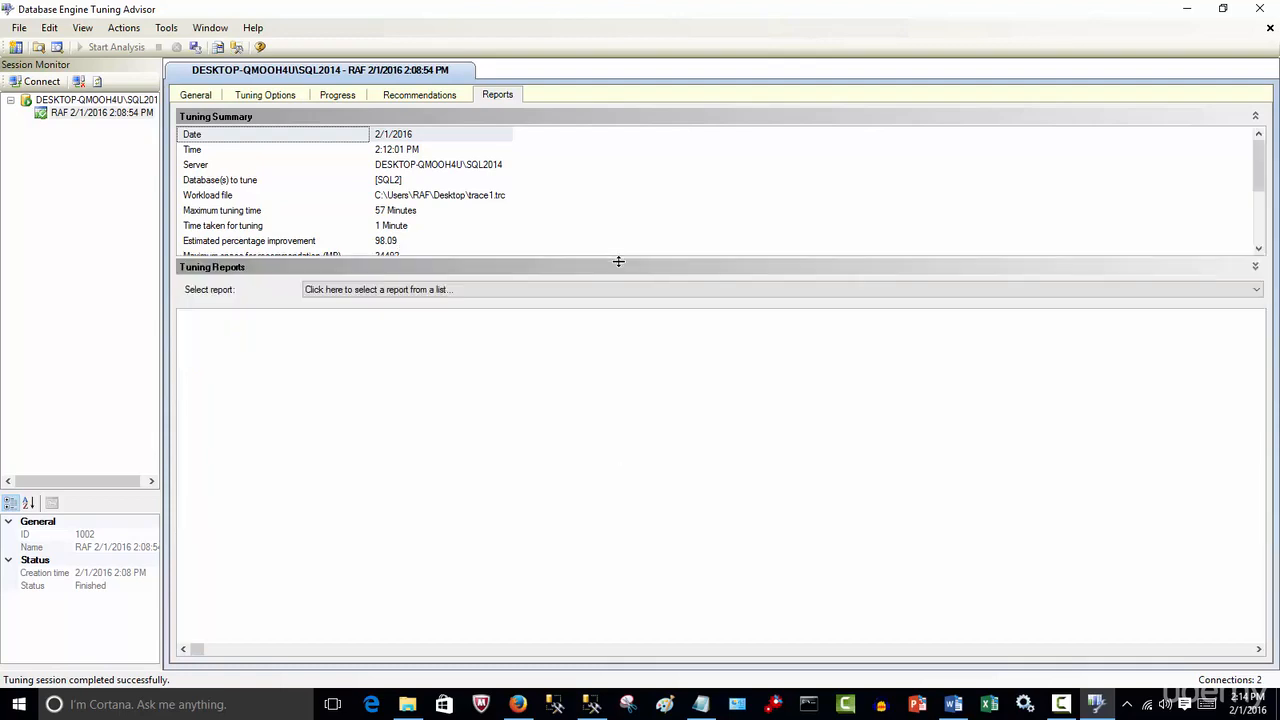
Step: View the statement cost report, the recommended index usage report and the table access report for the tuning session
left_click(1254, 293)
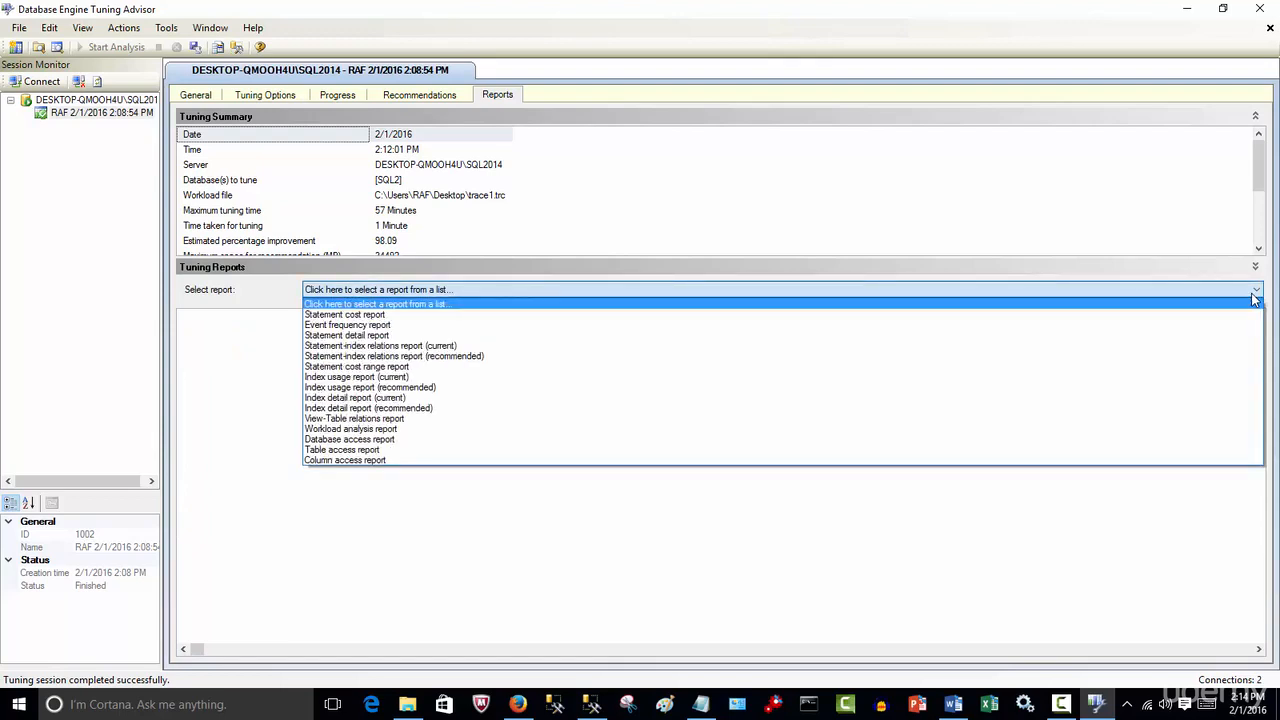
left_click(365, 316)
left_click_drag(402, 319, 801, 353)
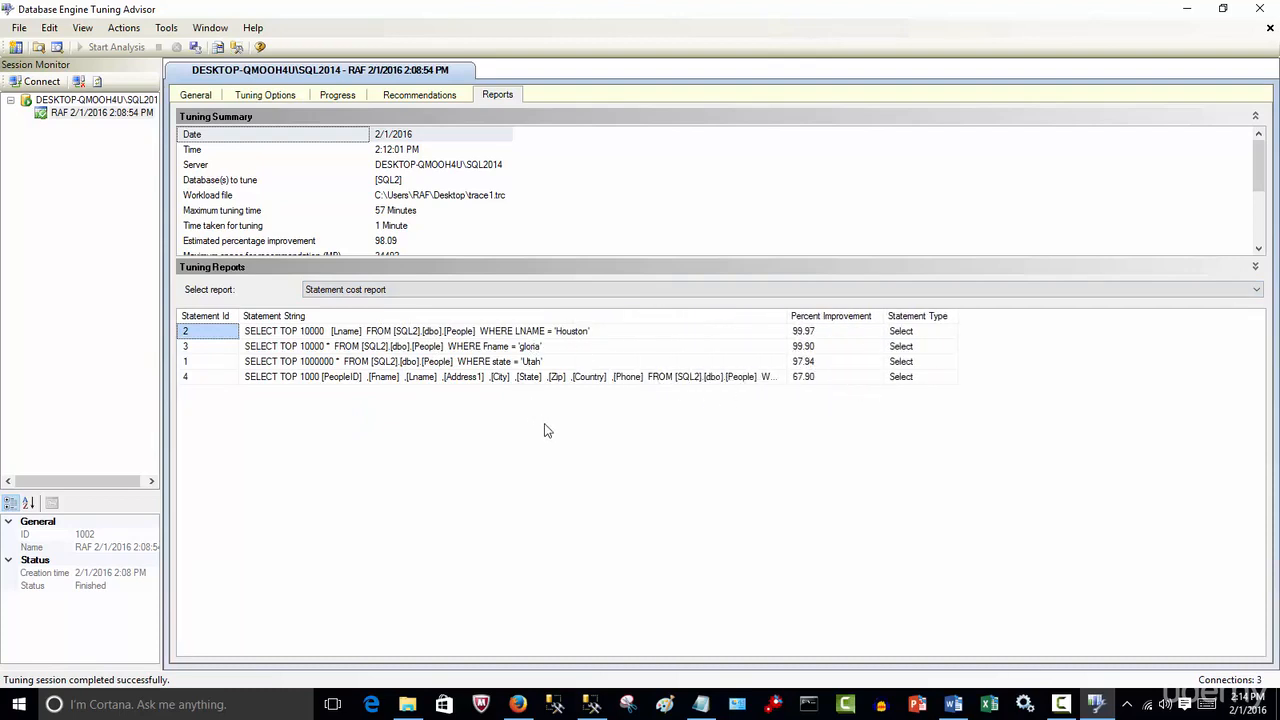
left_click(1256, 289)
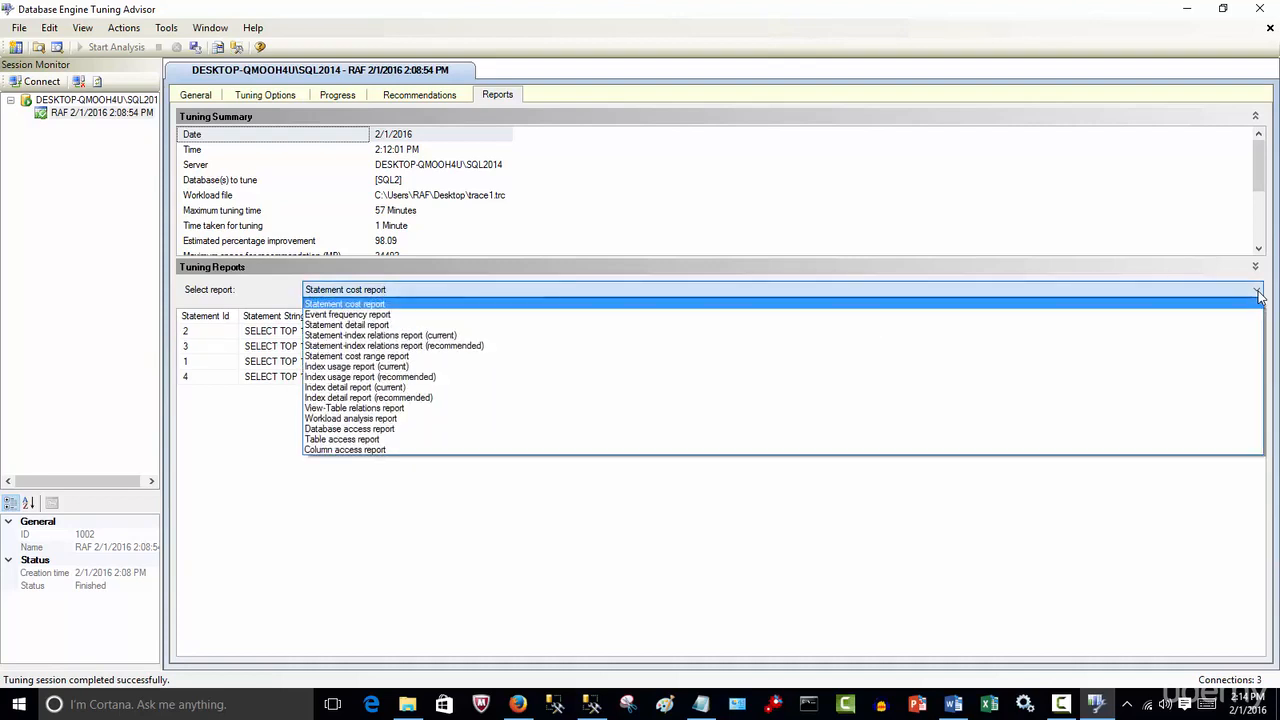
left_click(473, 388)
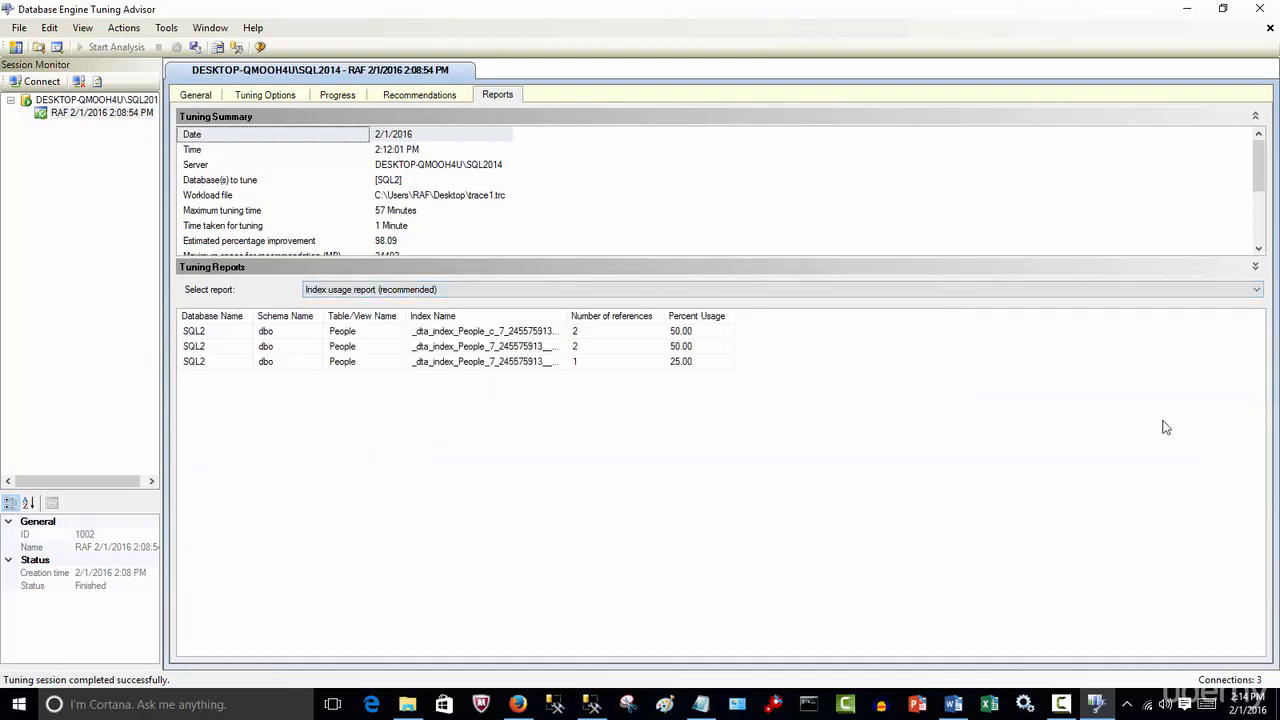
left_click(1255, 290)
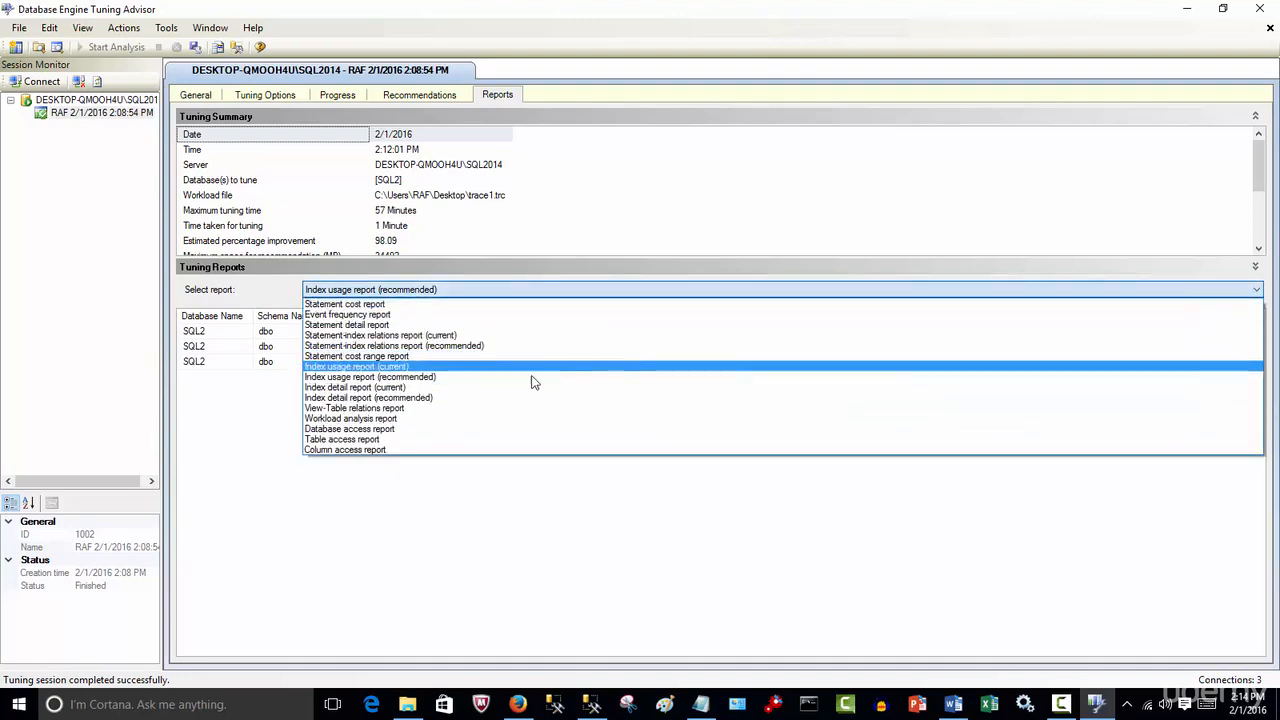
left_click(408, 445)
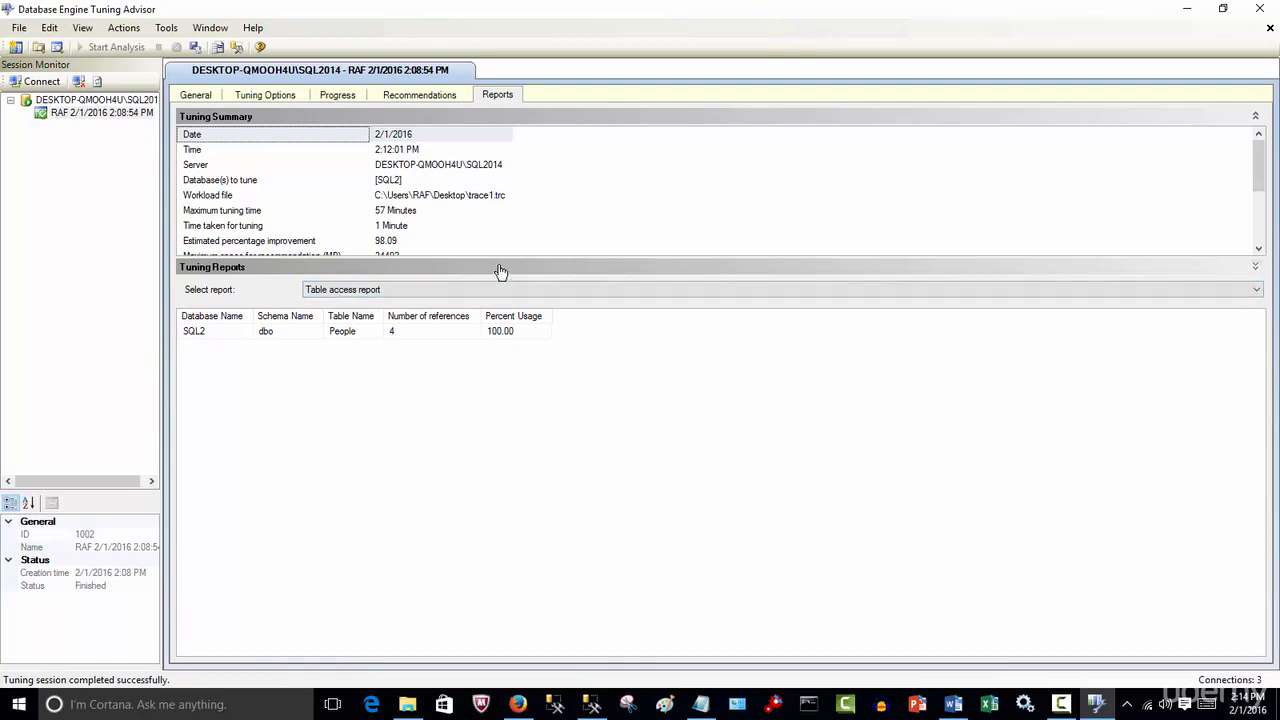
Step: Enlarge the tuning summary above the table access report to show all its rows, and return to the index recommendations
left_click_drag(504, 260, 487, 423)
left_click(496, 394)
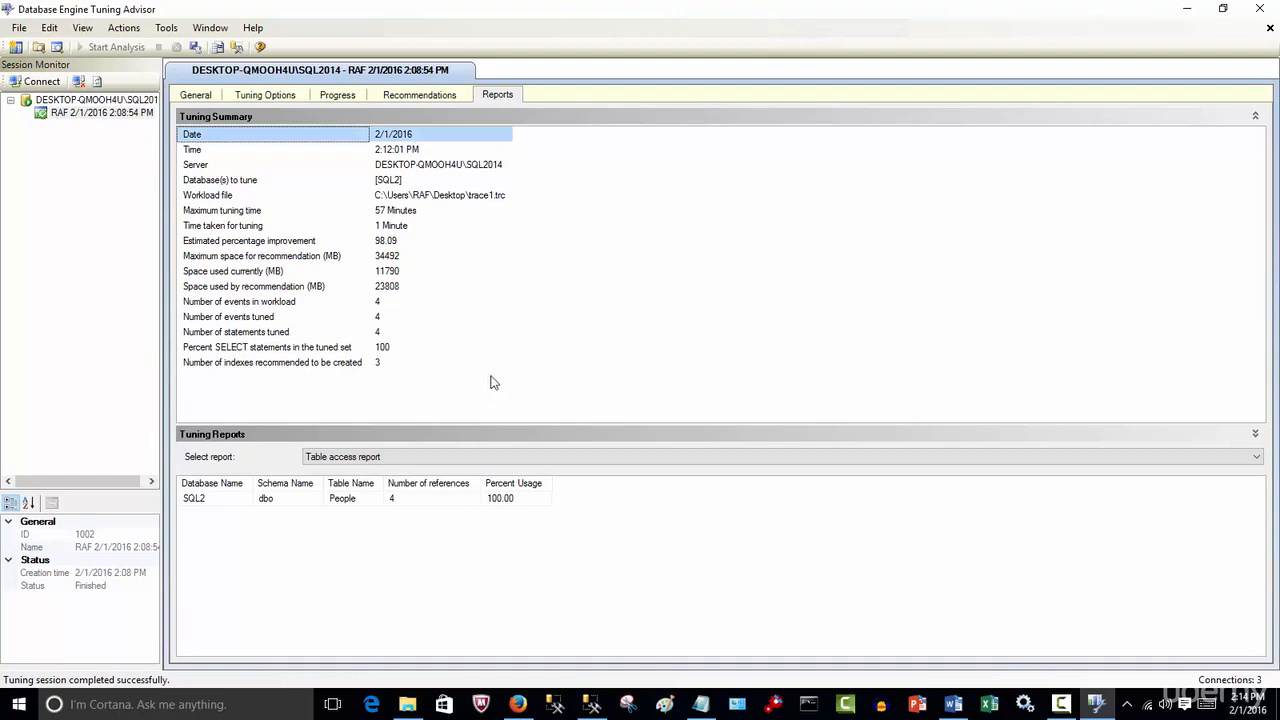
left_click(391, 98)
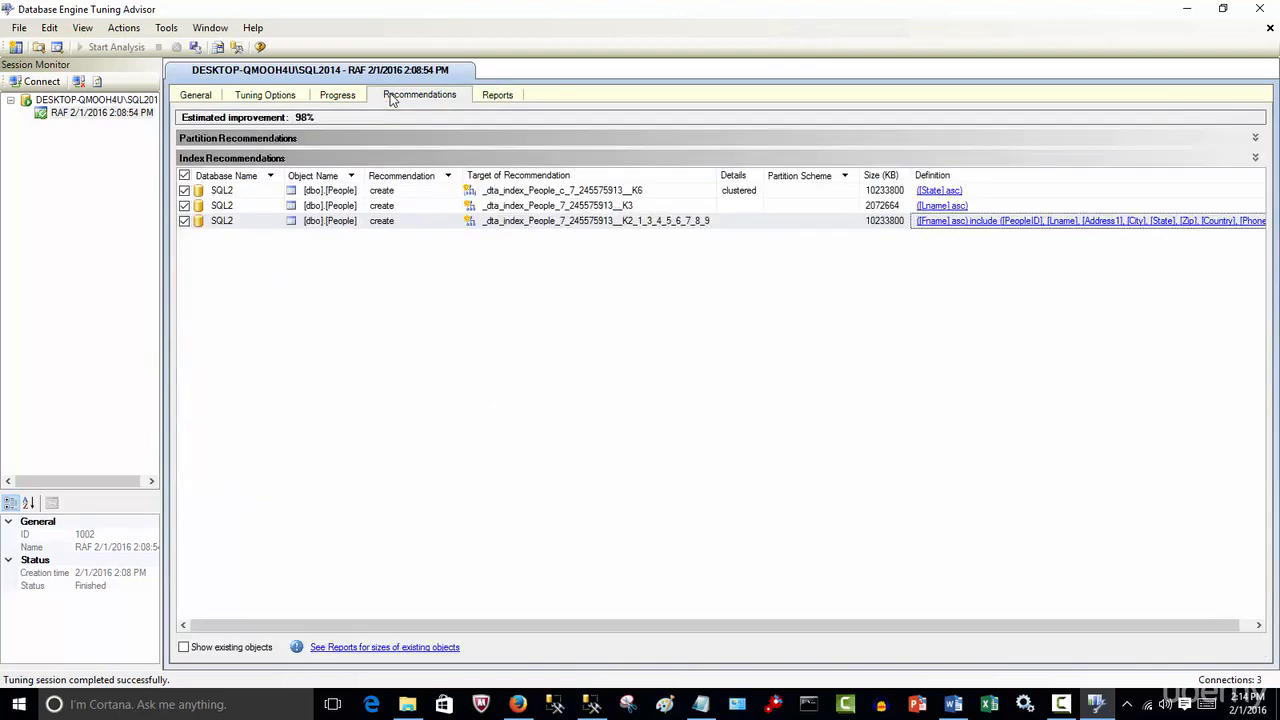
left_click(488, 325)
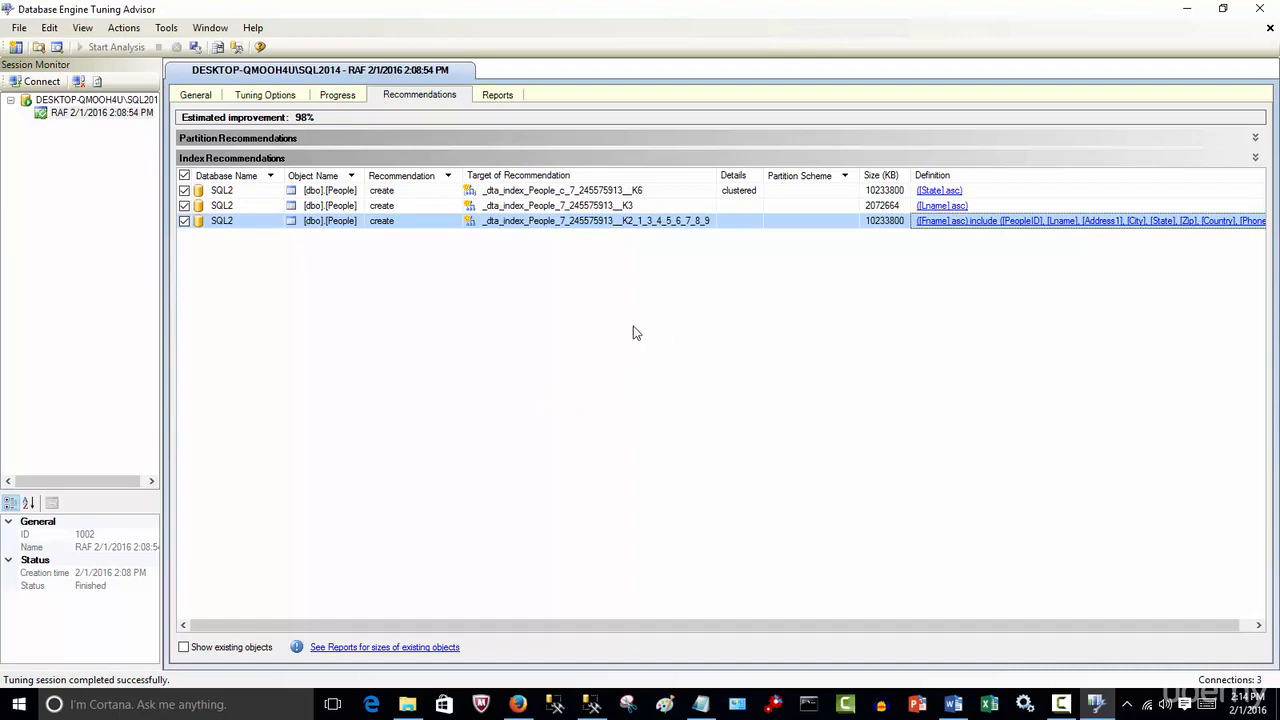
Step: Apply all three index recommendations immediately, and enlarge and reposition the progress window to show its actions
left_click(124, 28)
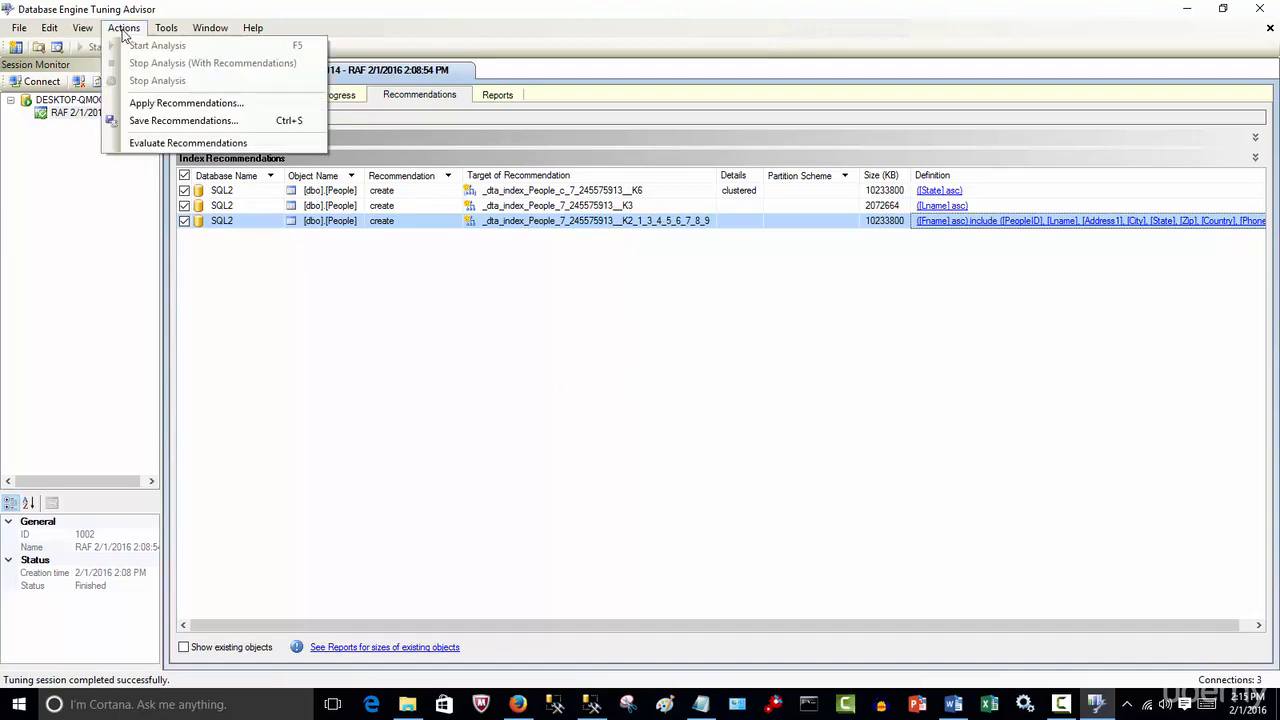
left_click(198, 106)
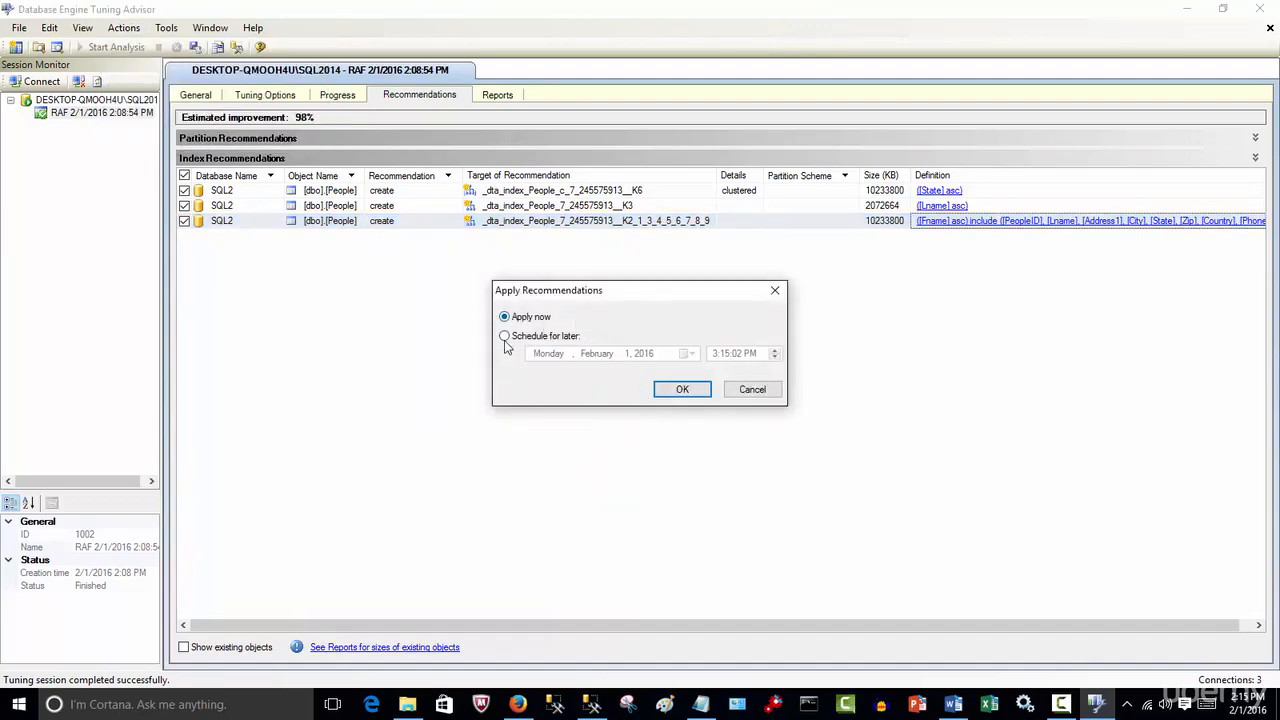
left_click(674, 389)
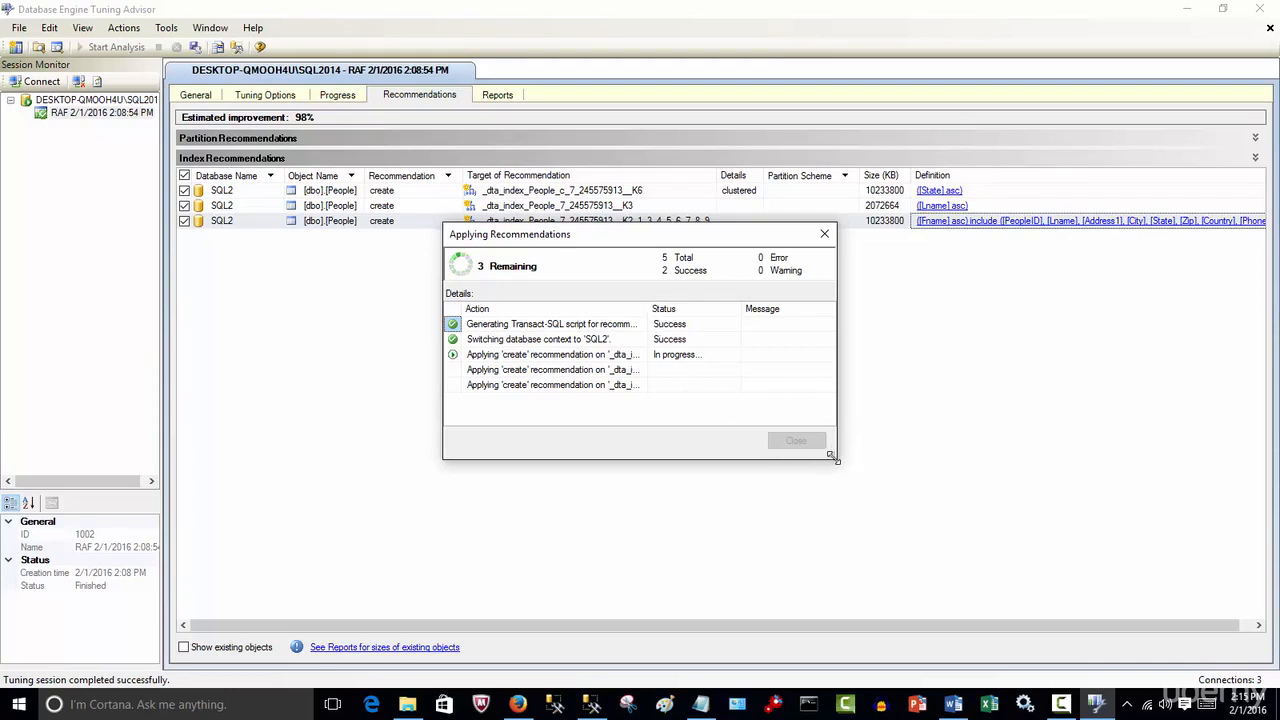
left_click_drag(837, 459, 1208, 549)
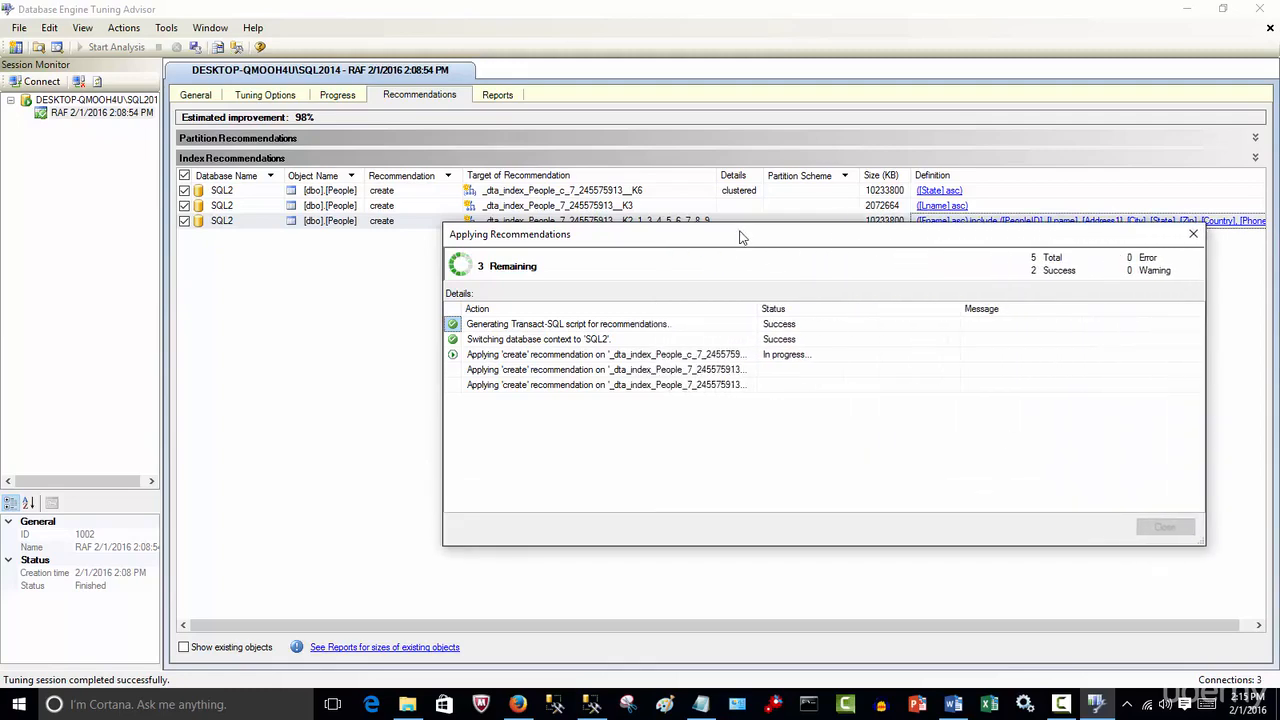
left_click_drag(727, 240, 449, 185)
left_click_drag(601, 200, 665, 210)
left_click_drag(992, 503, 1188, 574)
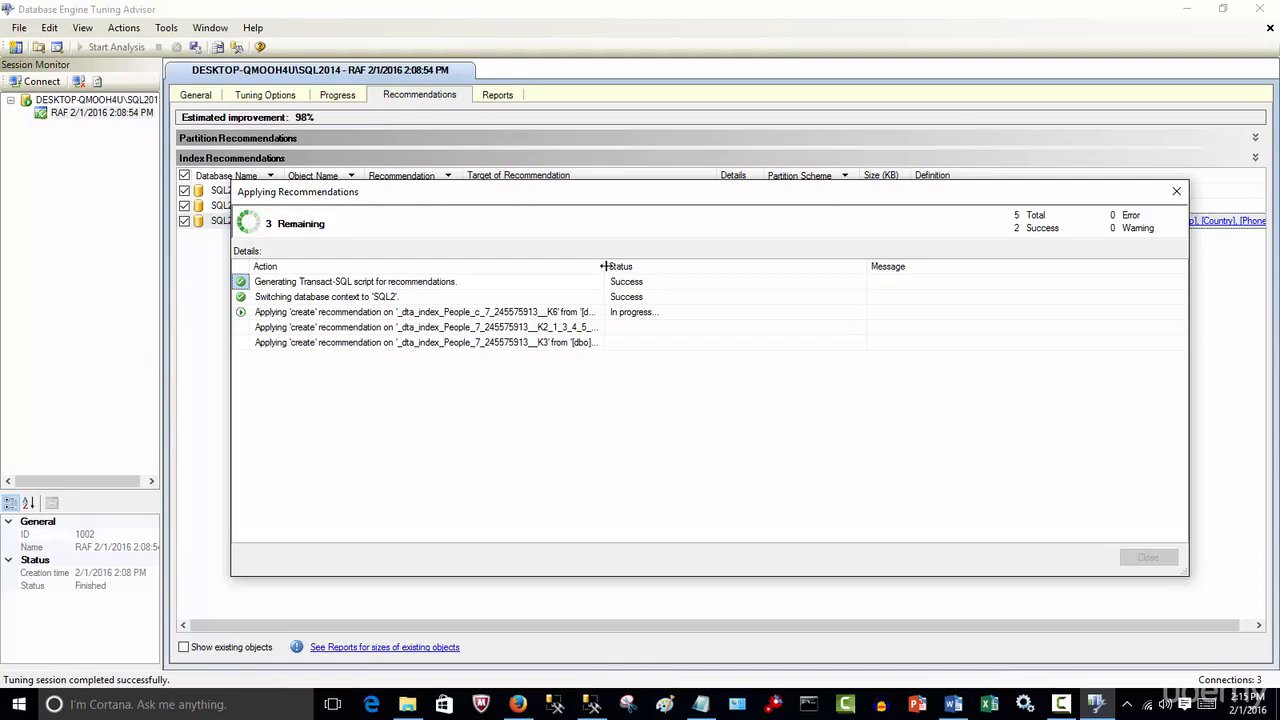
Step: In SQL Server Management Studio, send the state 'Utah' query to Database Engine Tuning Advisor, switch there, and widen the apply progress's Action column
left_click(592, 704)
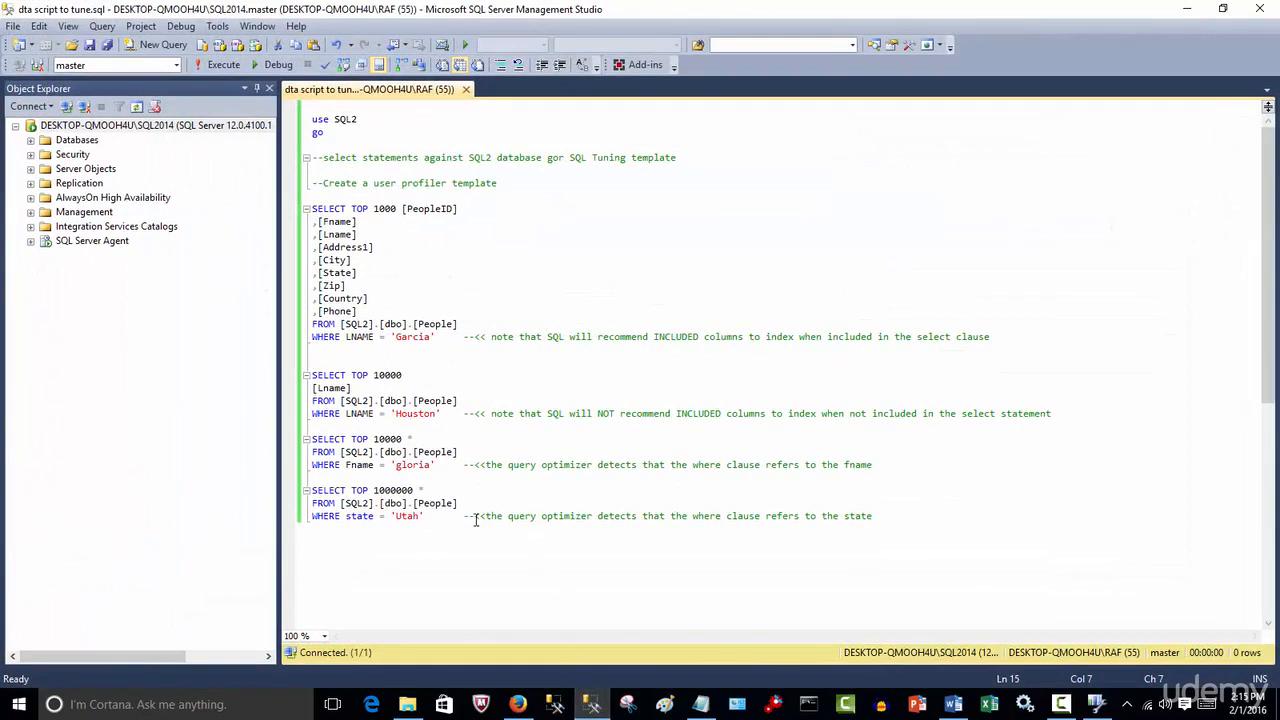
left_click_drag(424, 516, 295, 487)
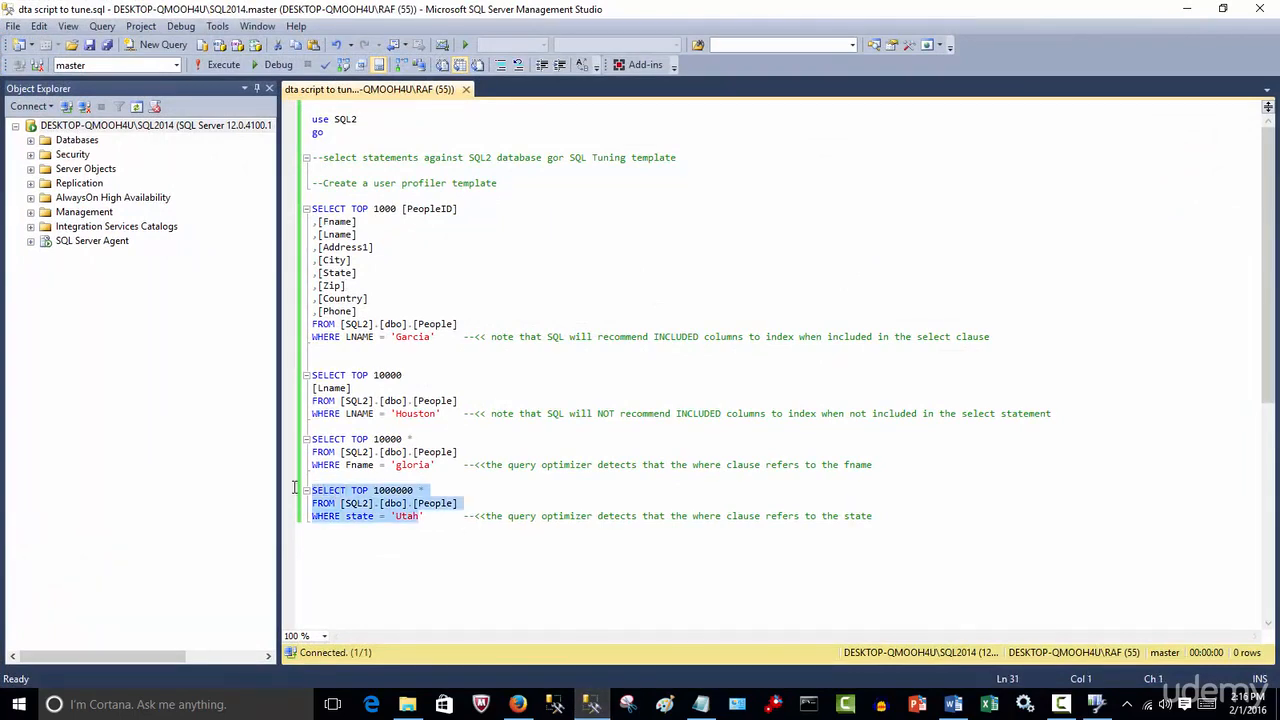
right_click(368, 516)
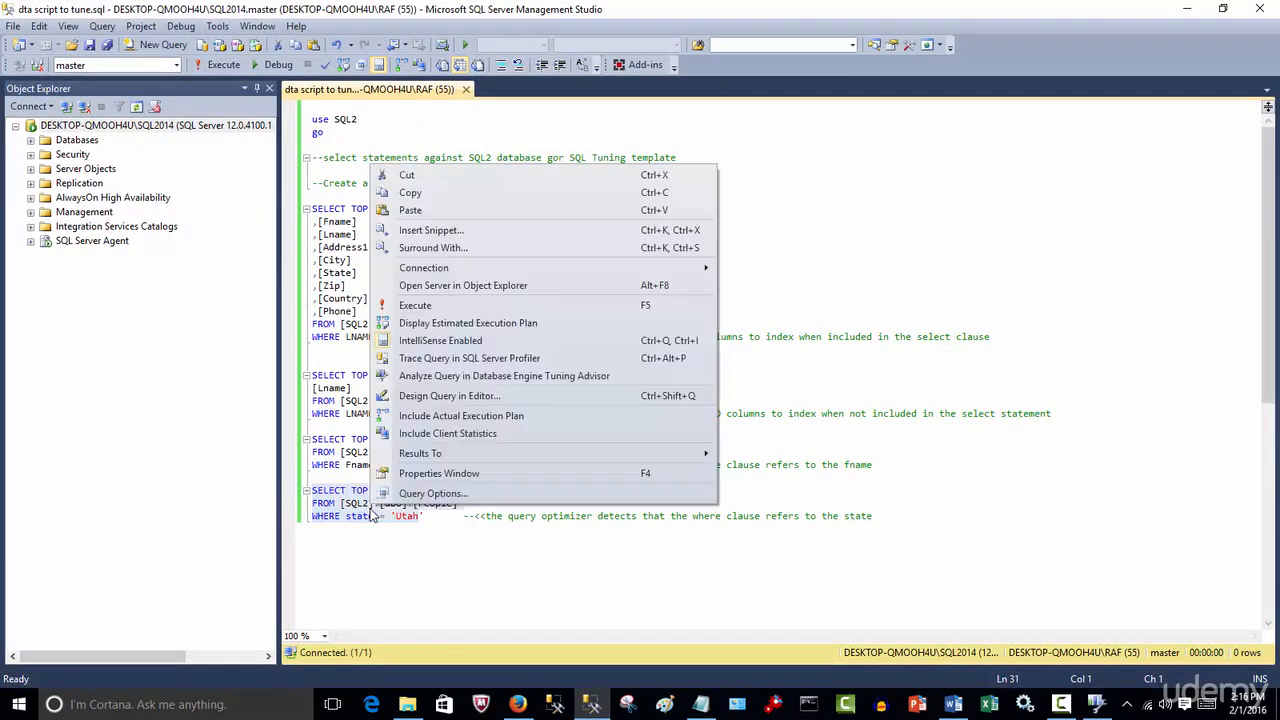
left_click(477, 378)
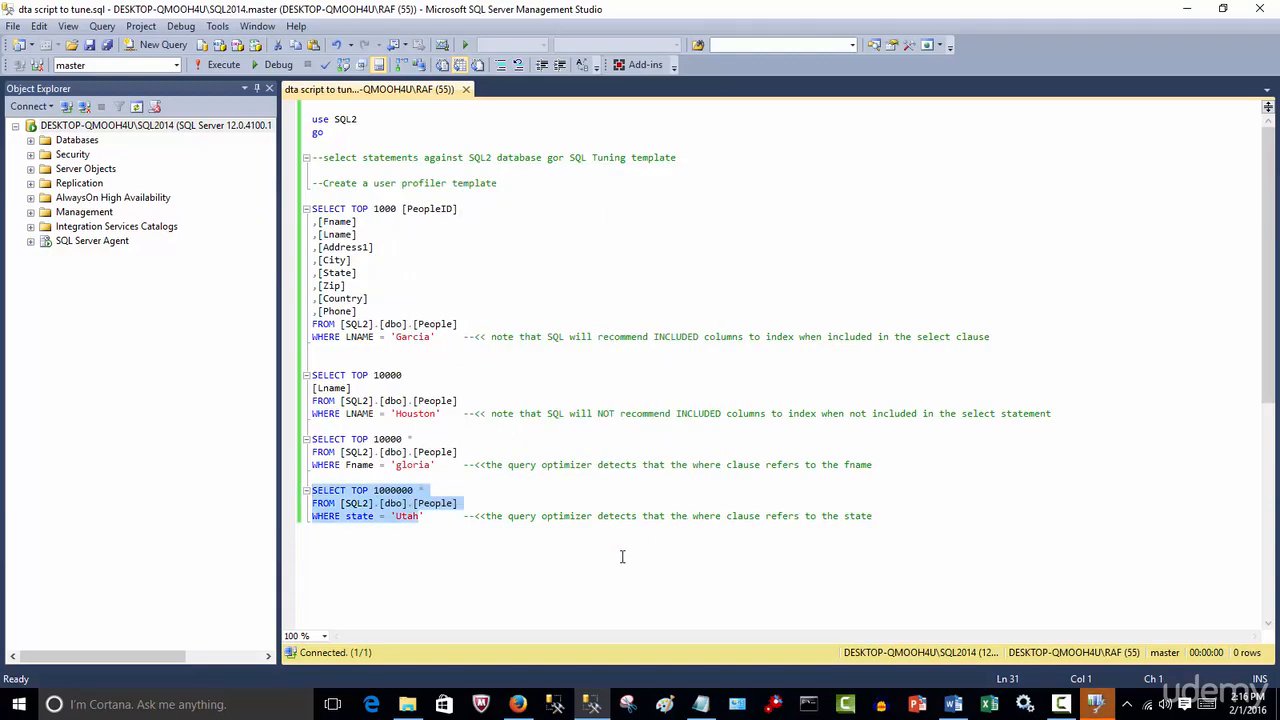
left_click(1095, 706)
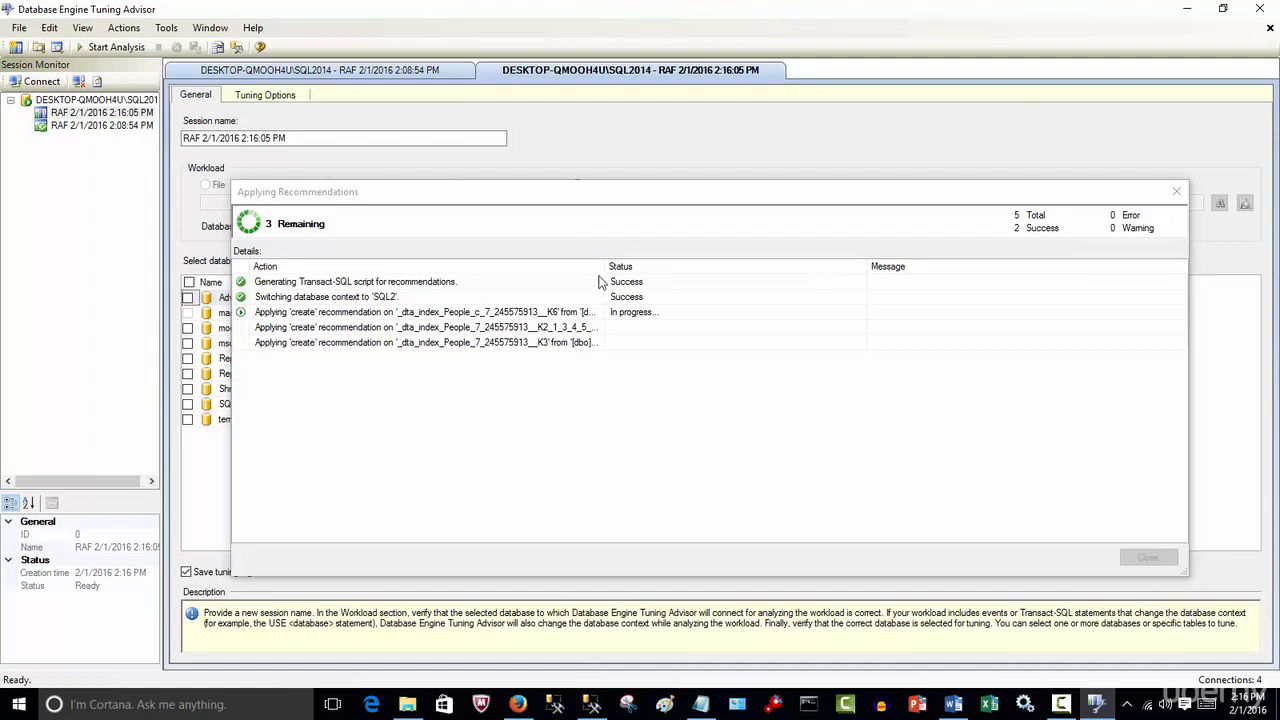
left_click_drag(606, 268, 745, 292)
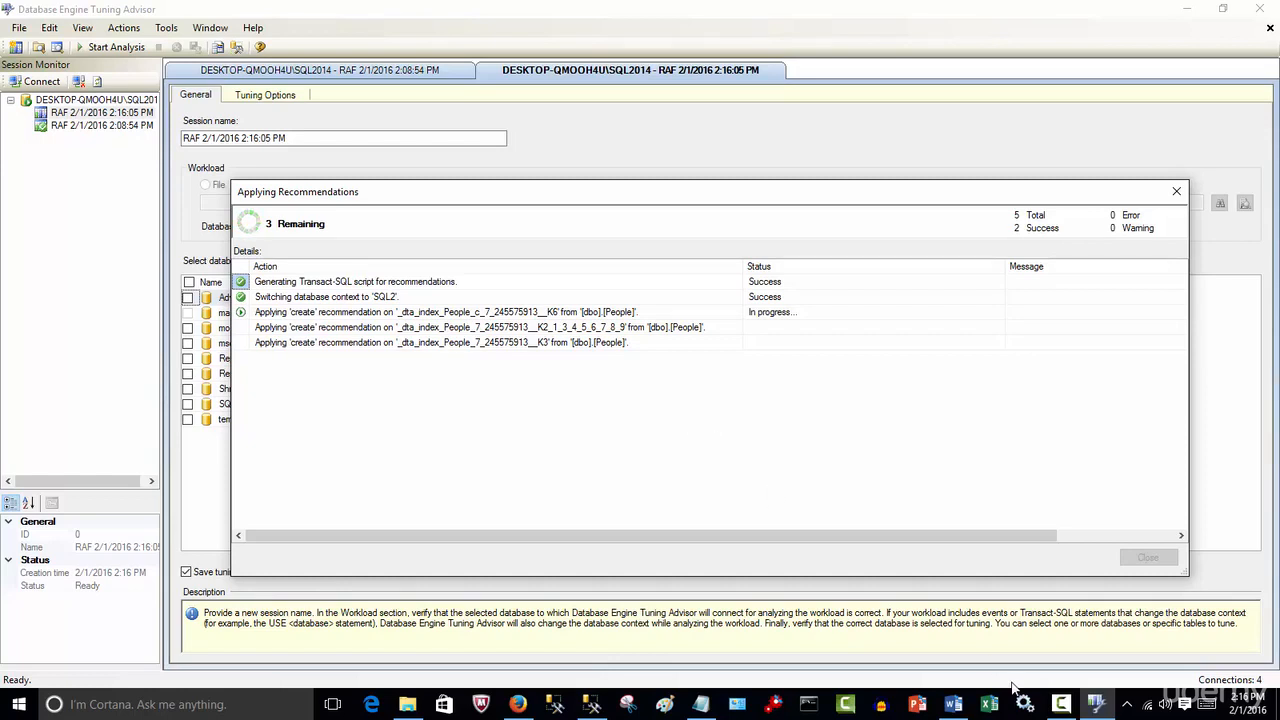
Step: Return to SQL Server Management Studio, select the whole state 'Utah' query, analyze it in Database Engine Tuning Advisor, and switch to that program
left_click(595, 705)
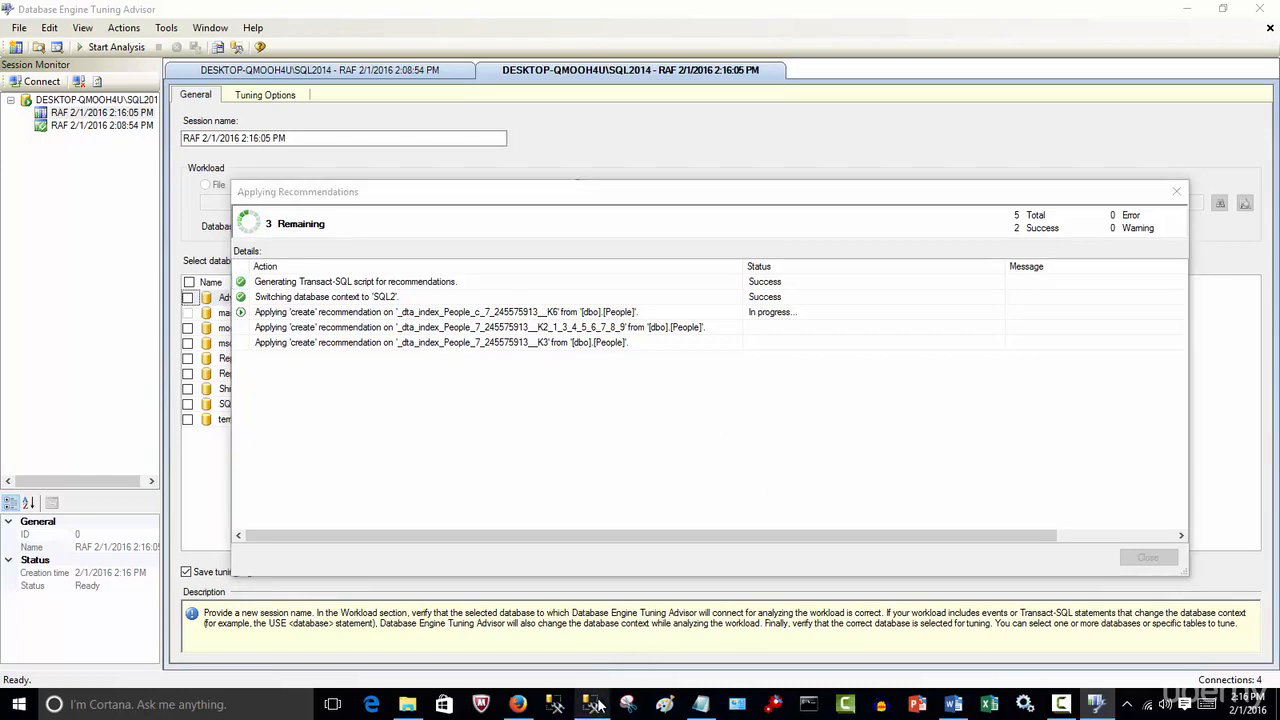
left_click(627, 704)
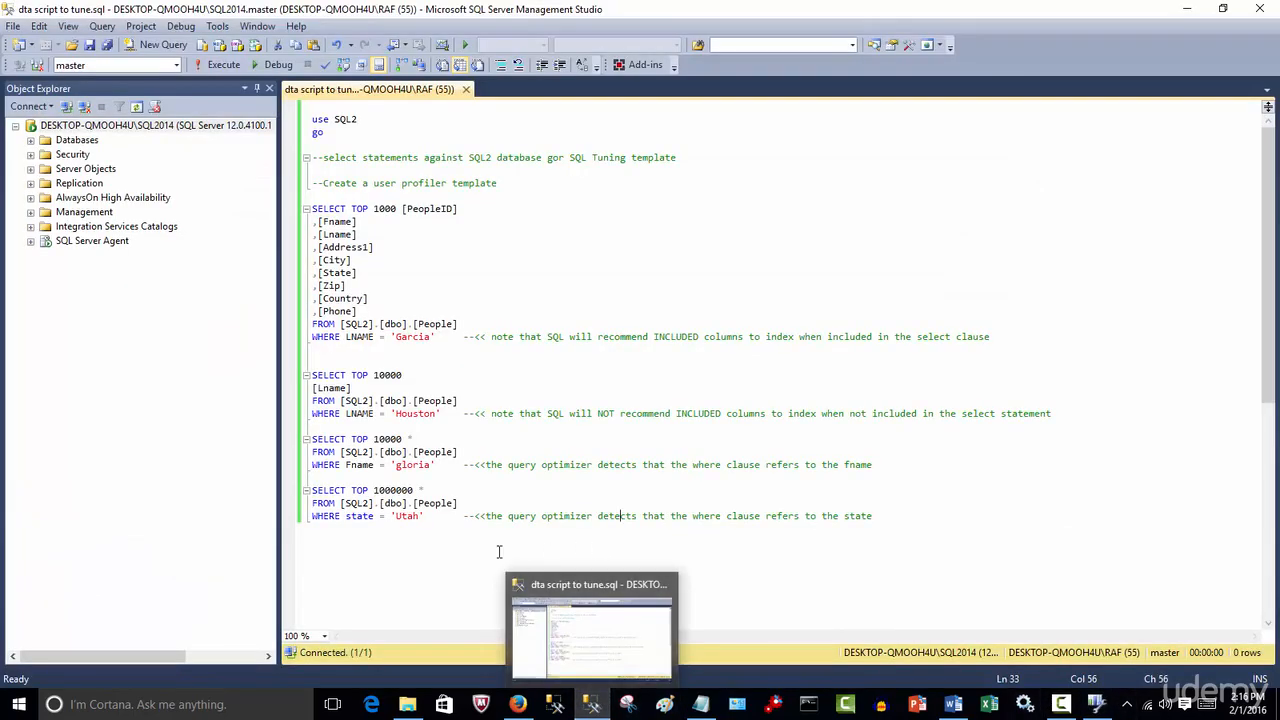
left_click_drag(432, 519, 308, 490)
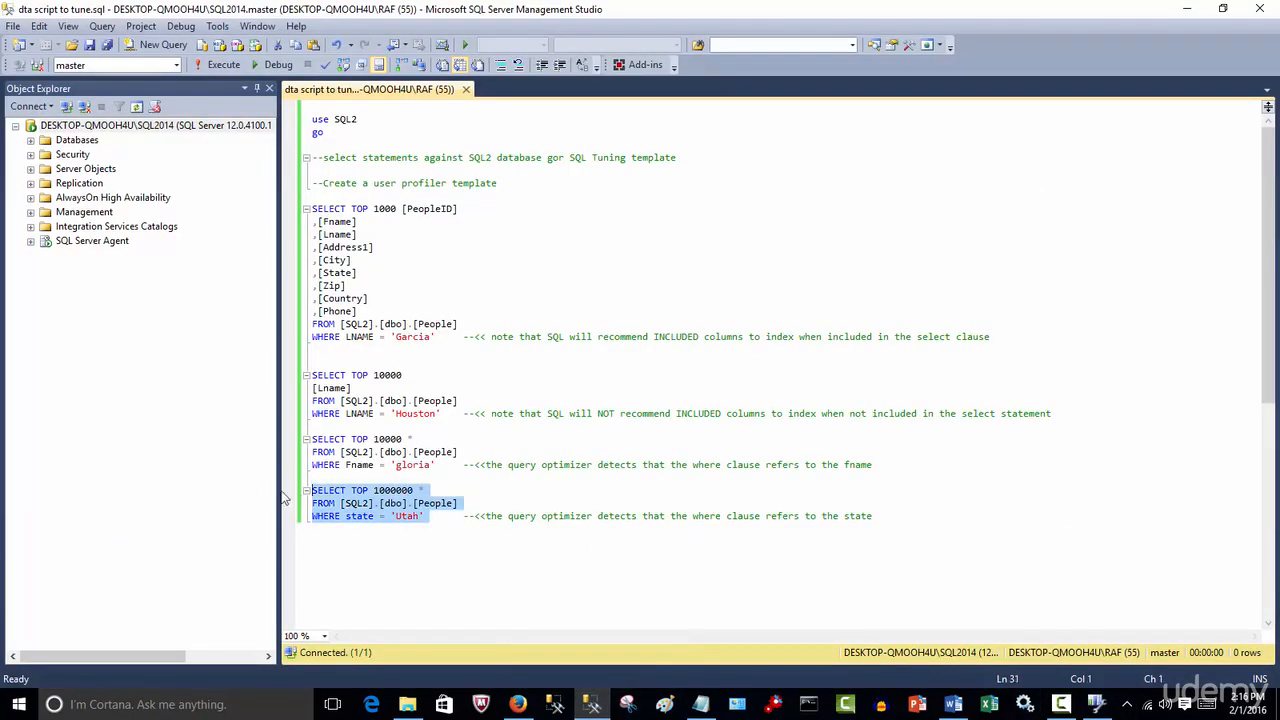
right_click(357, 505)
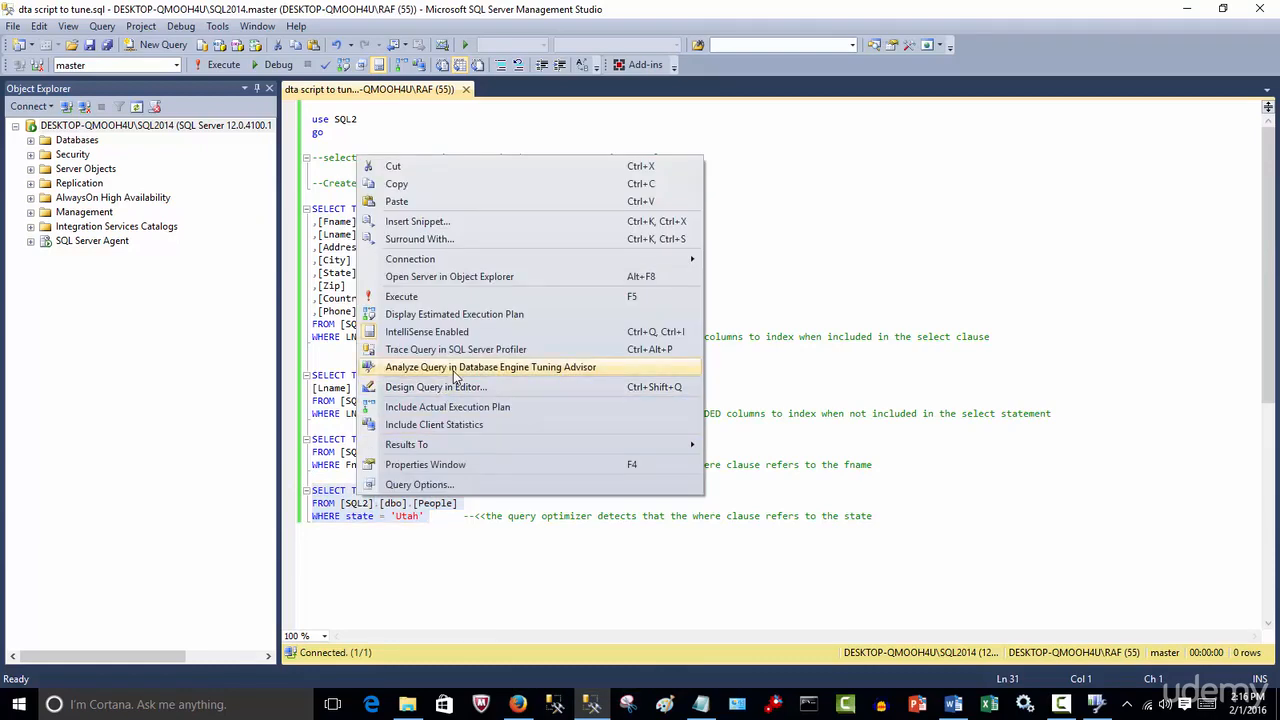
left_click(1097, 704)
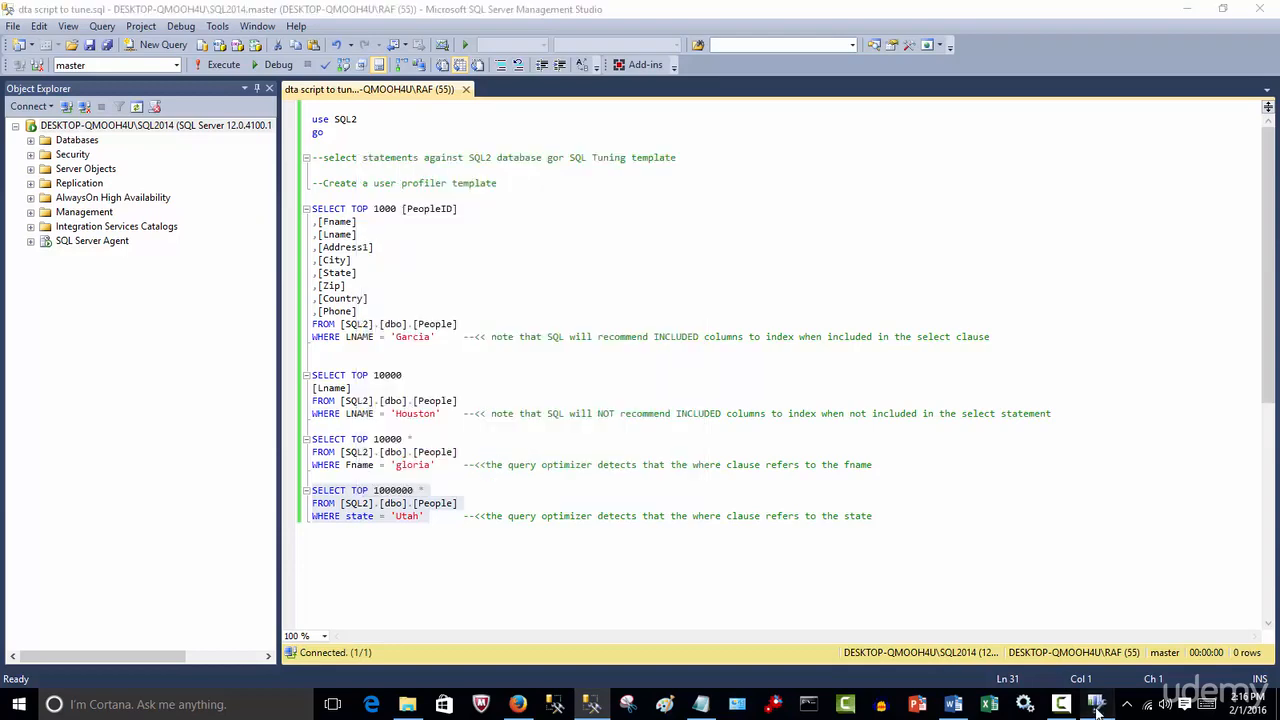